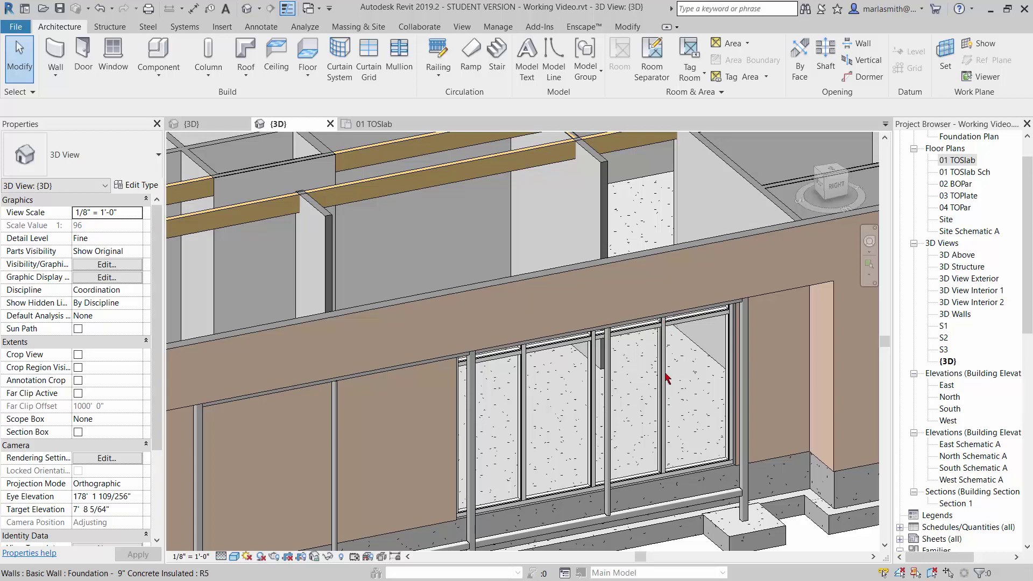
Examine the window schedule and the living room's storefront windows 7A and 7B in the PDF plan set.
scroll(687, 345, down, 6)
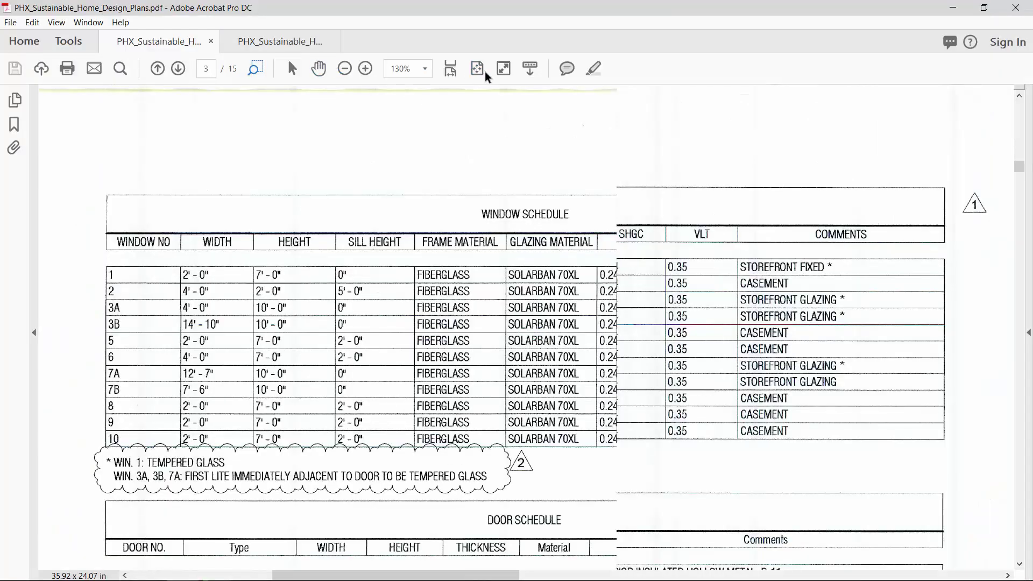
click(478, 72)
drag(639, 294, 710, 365)
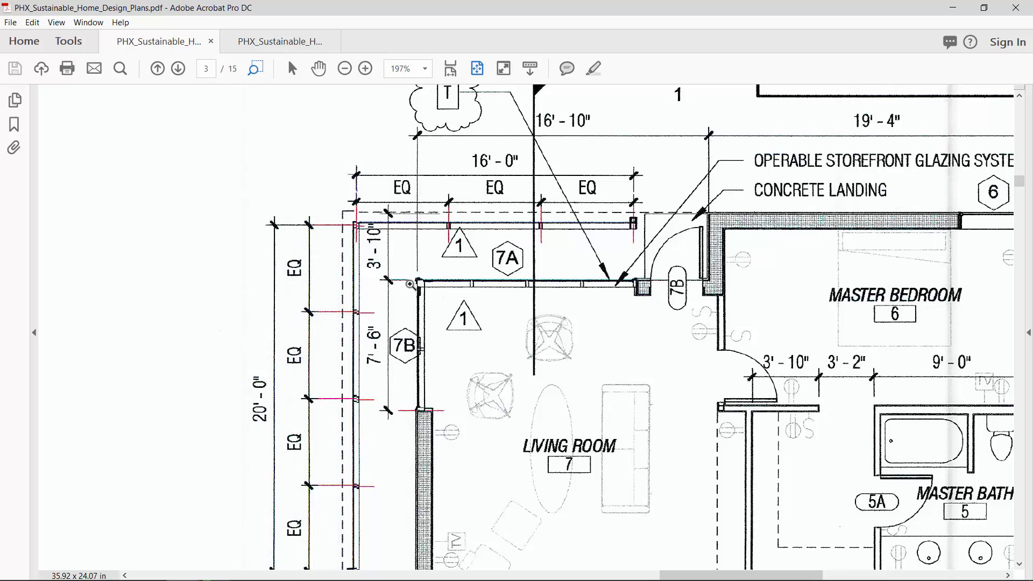
click(477, 69)
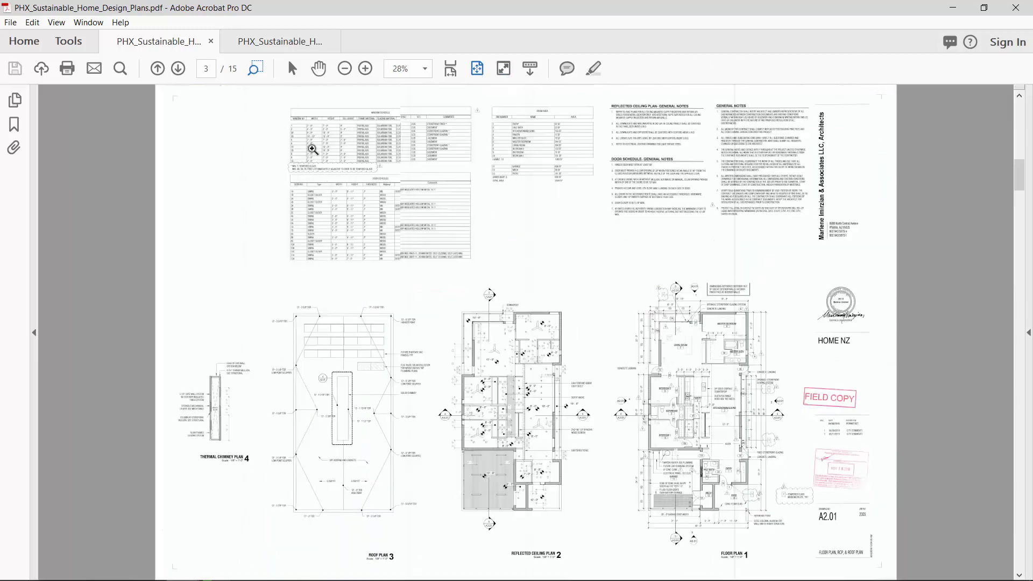
drag(287, 115, 476, 189)
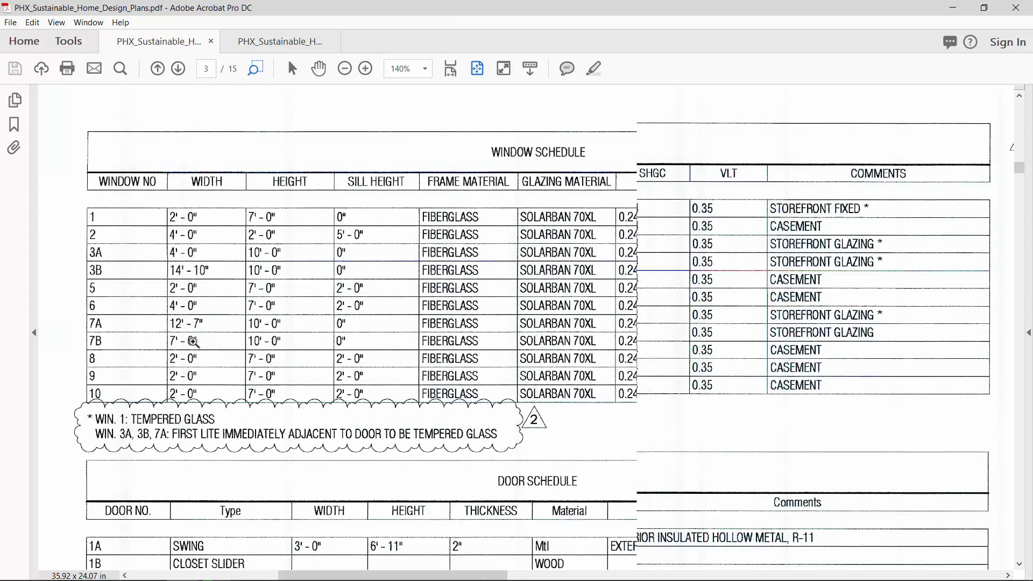
Switch back to Revit and open the 01 TOSlab floor plan at the living room's storefront walls.
click(960, 7)
click(963, 160)
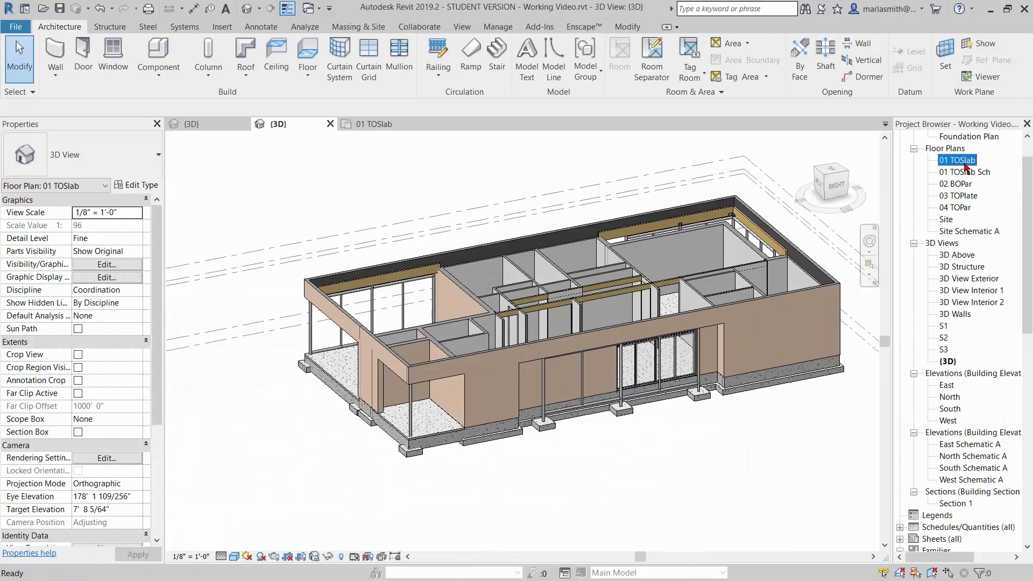
double_click(964, 164)
scroll(709, 288, down, 6)
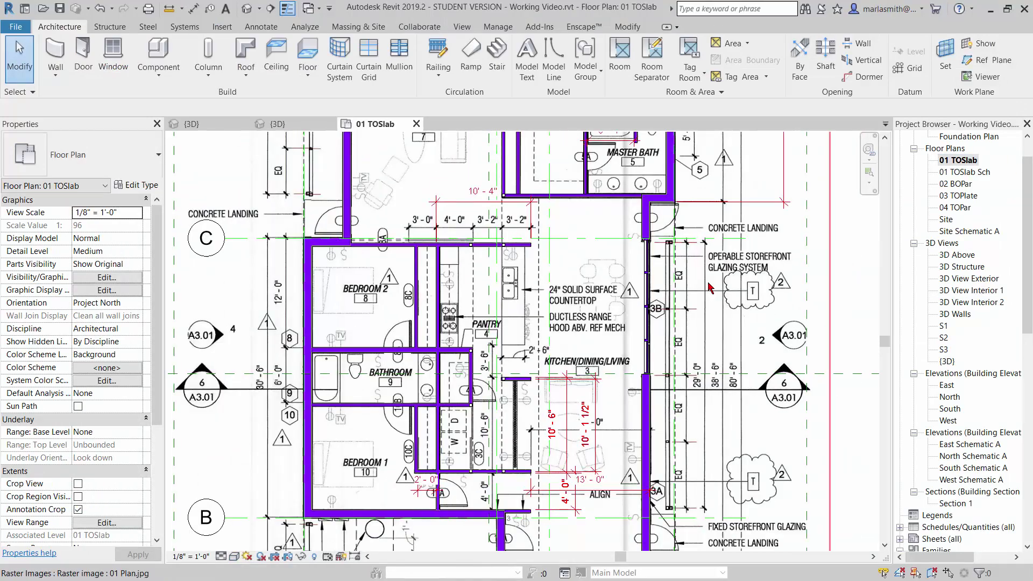
scroll(611, 199, up, 4)
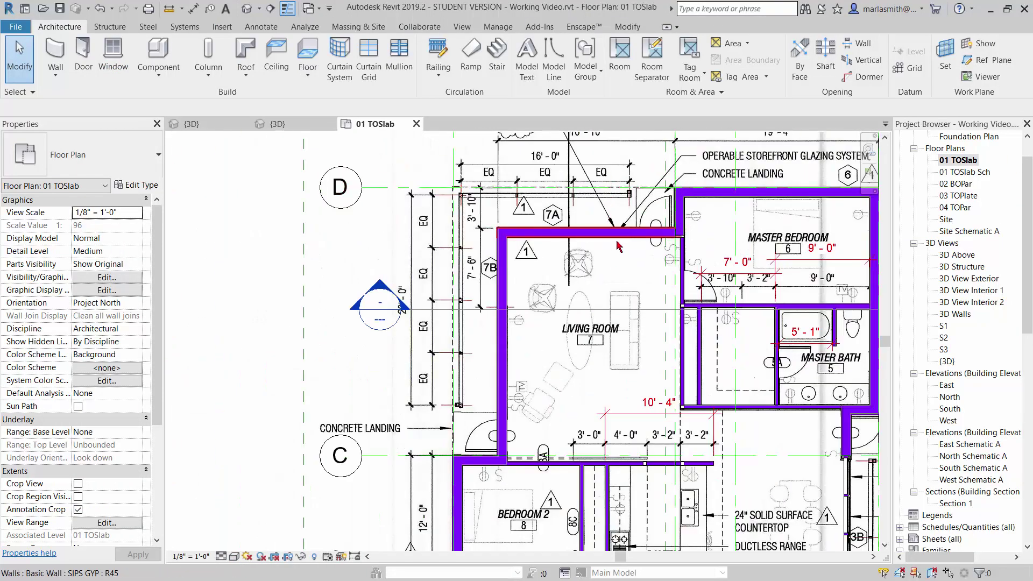
scroll(617, 239, up, 2)
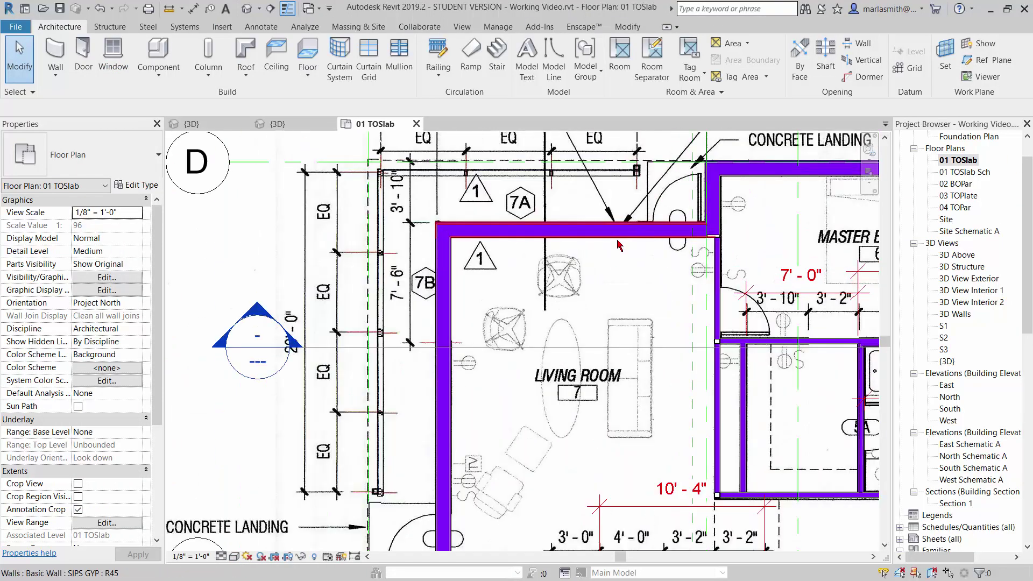
Draw a Storefront Generic White curtain wall about 7'-6" long at window 7B, ending at the living room corner.
click(55, 53)
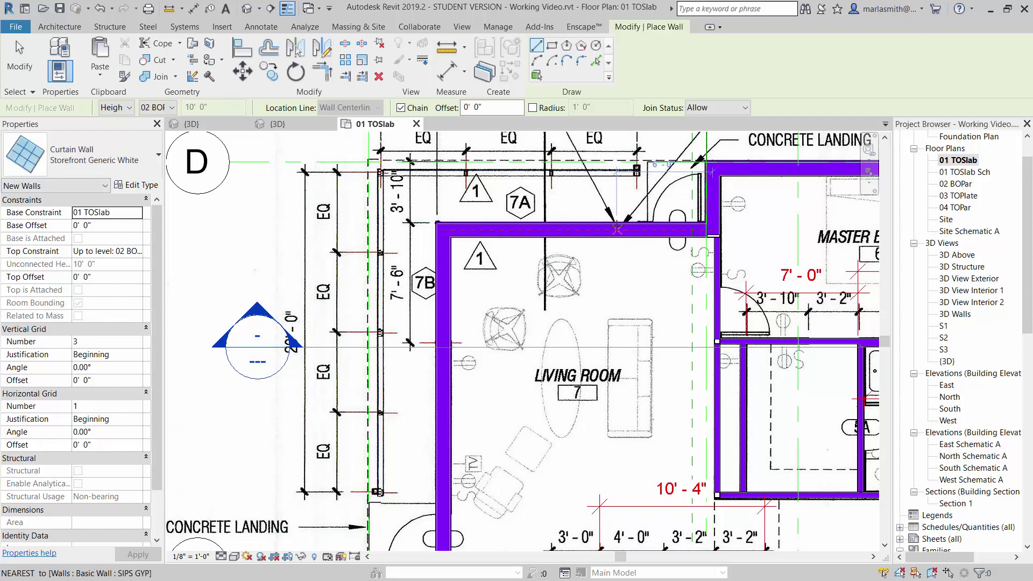
click(443, 343)
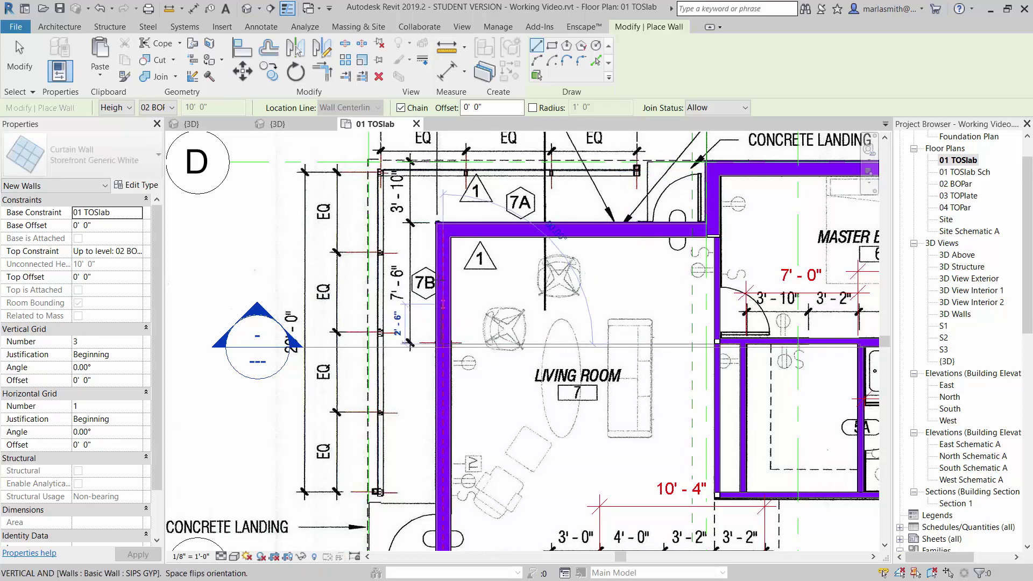
click(442, 225)
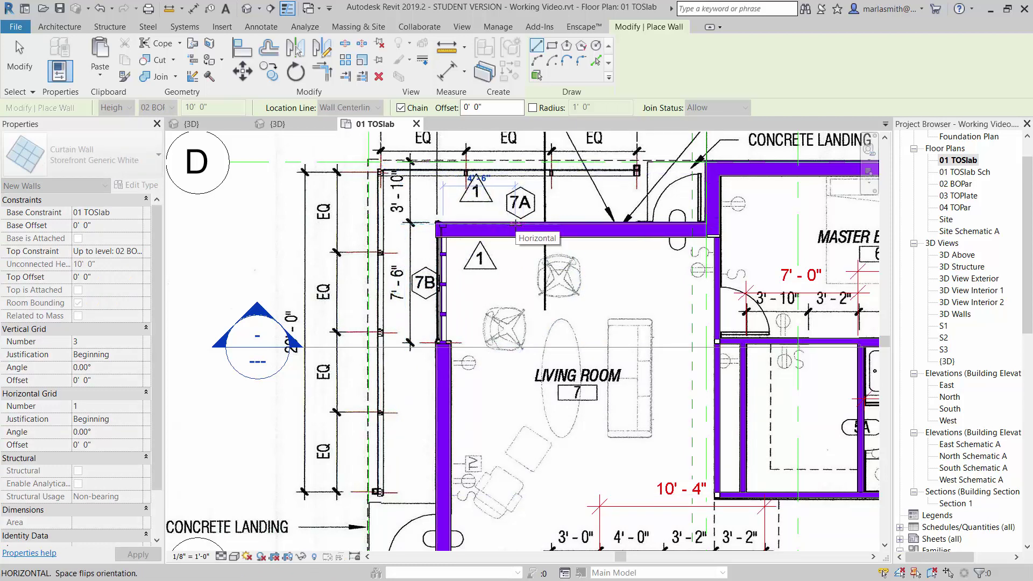
key(Escape)
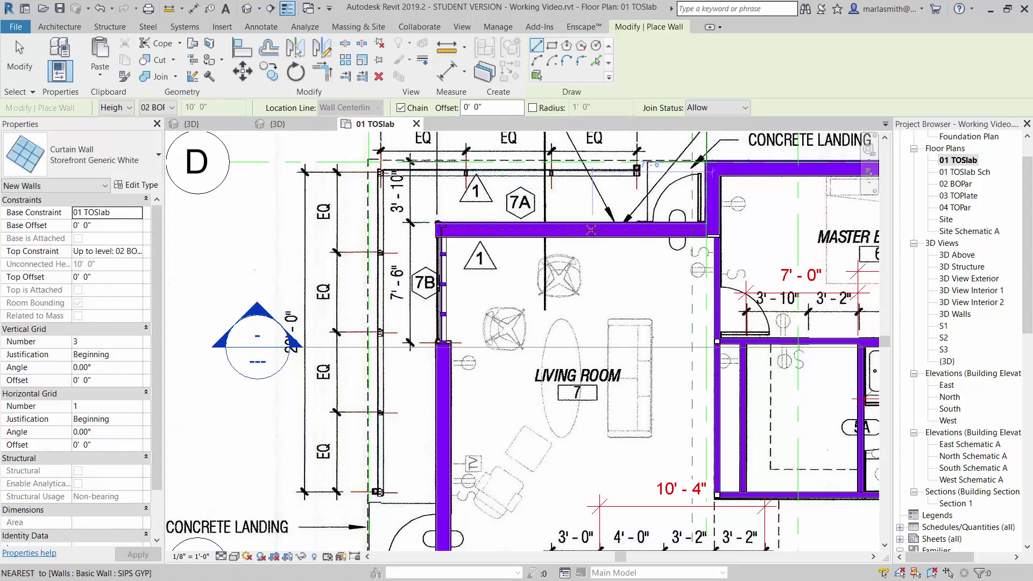
Draw a Storefront Generic White curtain wall about 12'-4" long at window 7A, ending at the living room corner.
scroll(626, 231, down, 2)
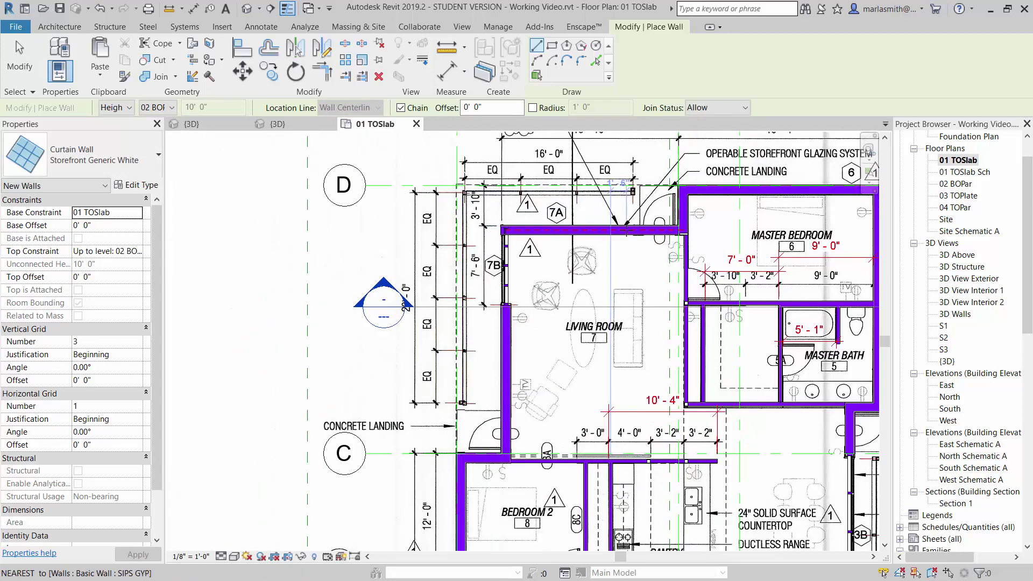
scroll(626, 230, up, 2)
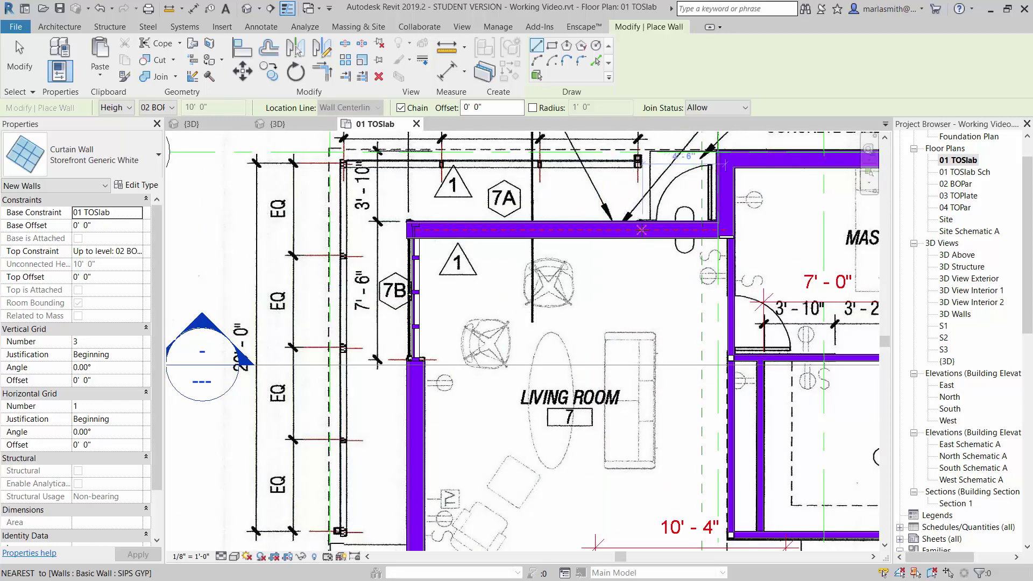
click(640, 231)
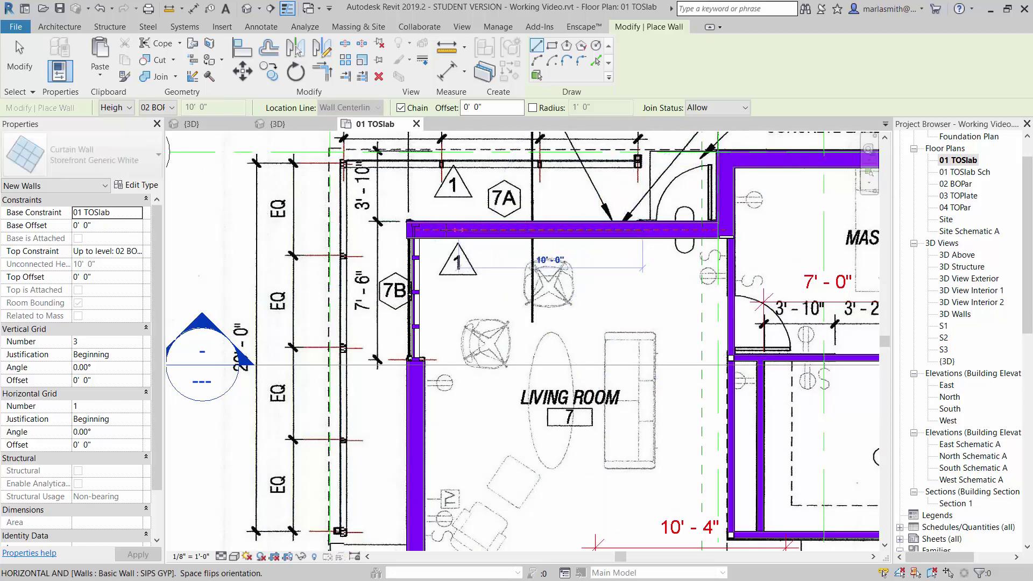
click(415, 230)
key(Escape)
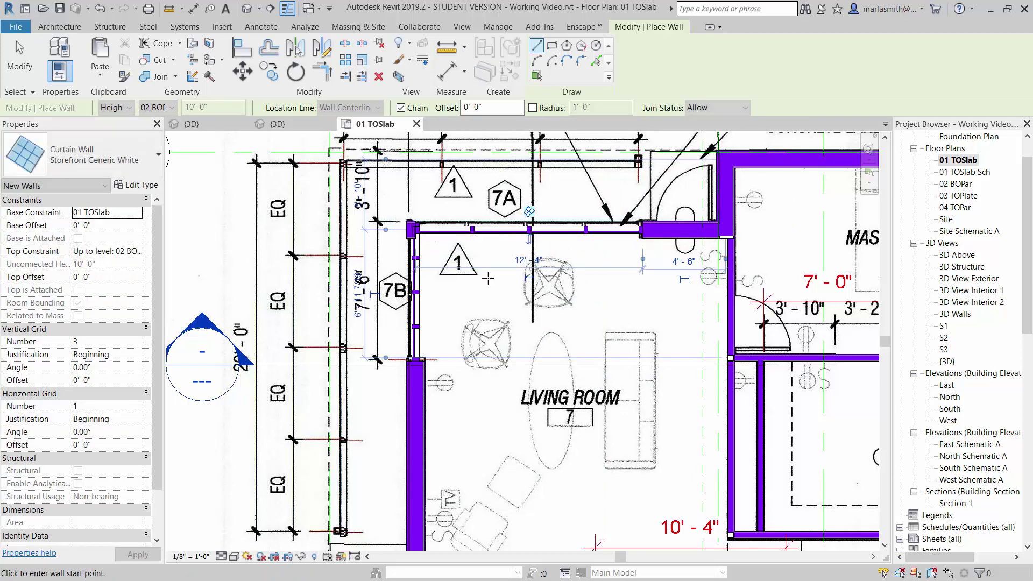
key(Escape)
Check the 7A width in the PDF window schedule and set the 7A curtain wall's length to 12'-7".
scroll(501, 238, up, 2)
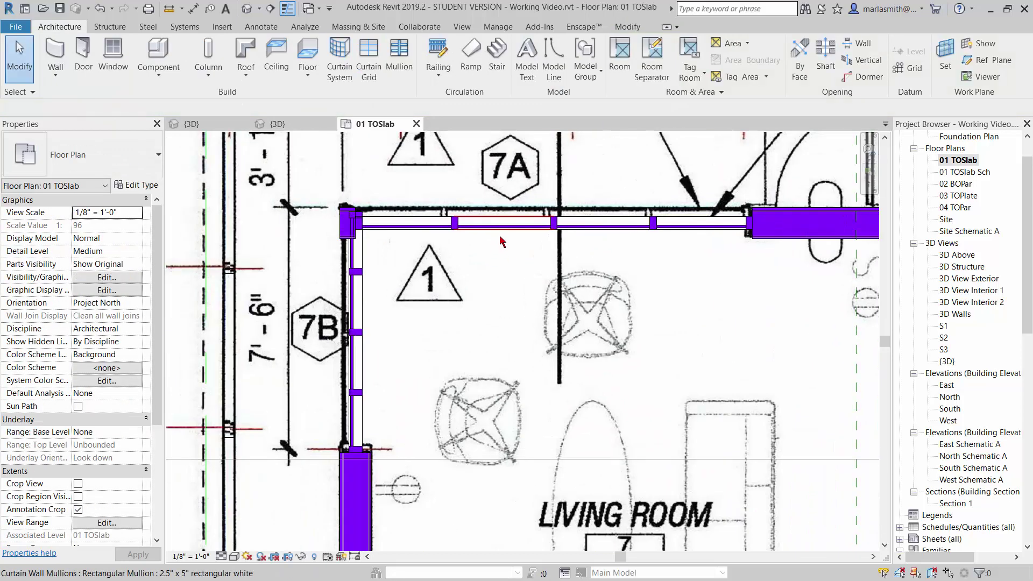
click(505, 238)
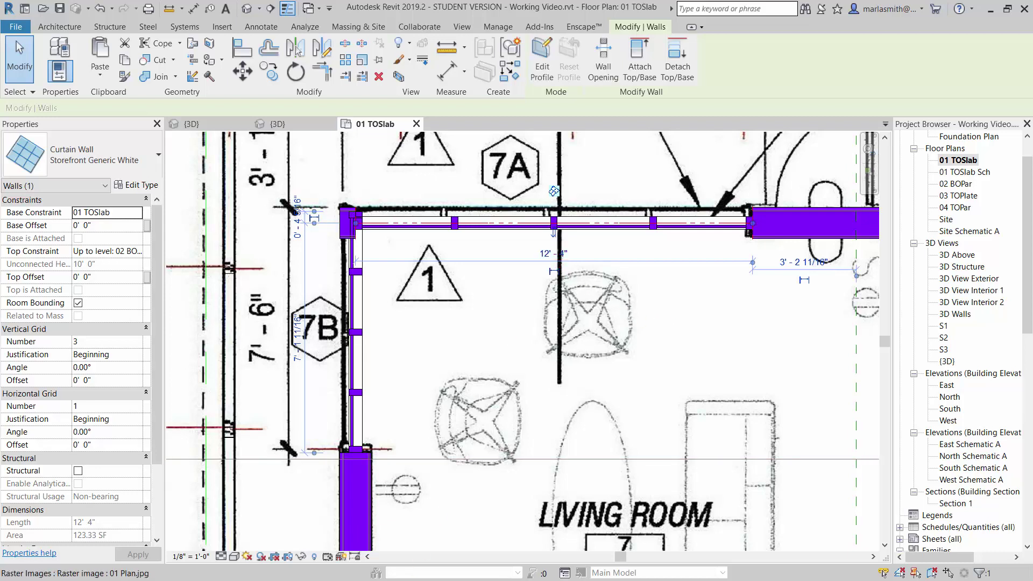
key(alt+Tab)
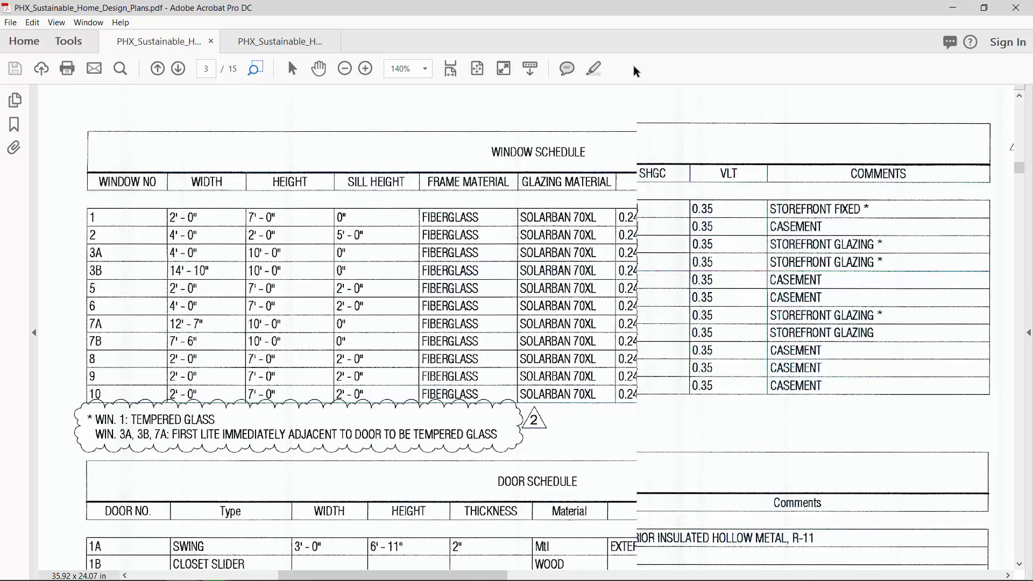
click(964, 10)
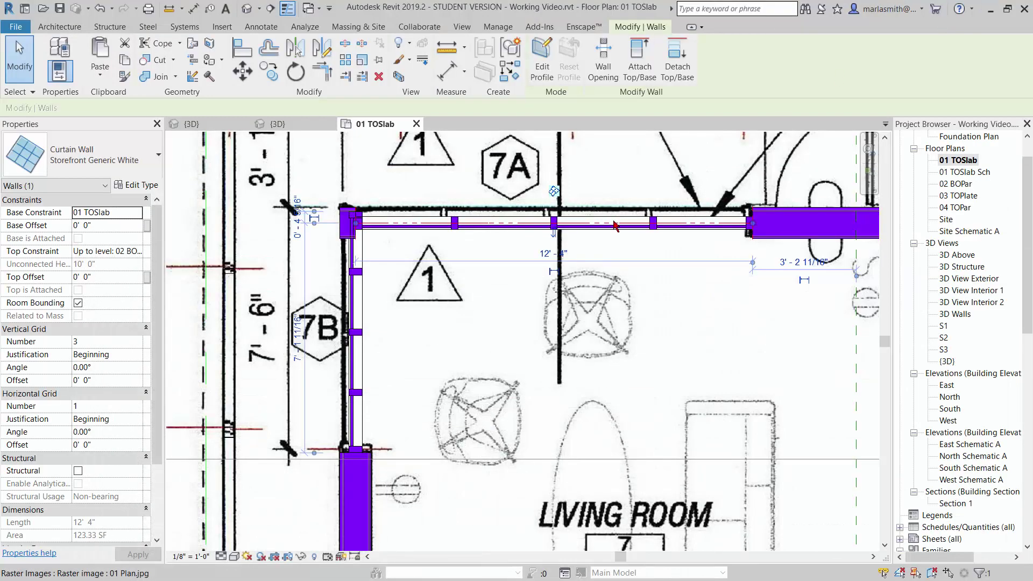
click(554, 255)
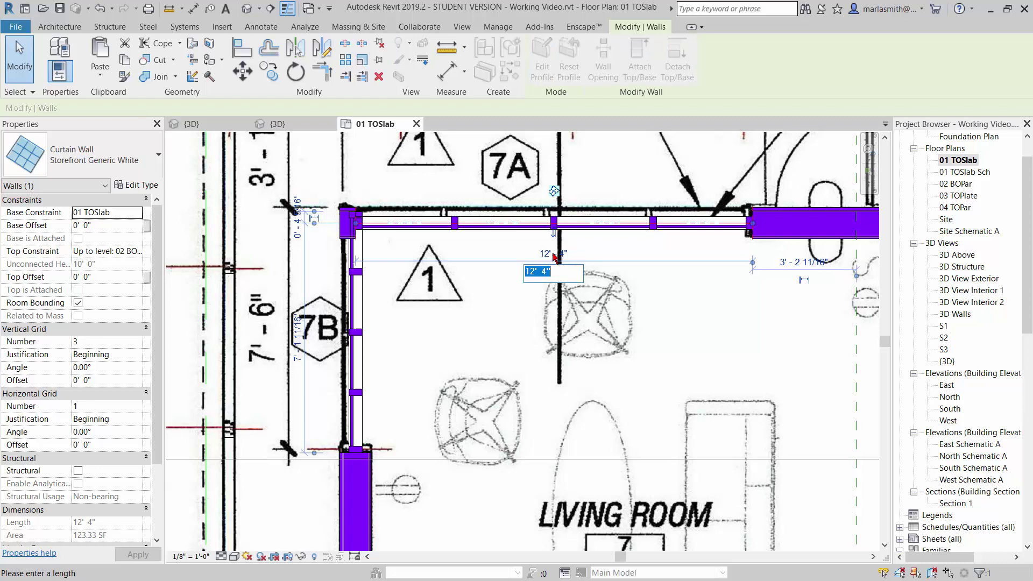
text(12' - 7)
key(Return)
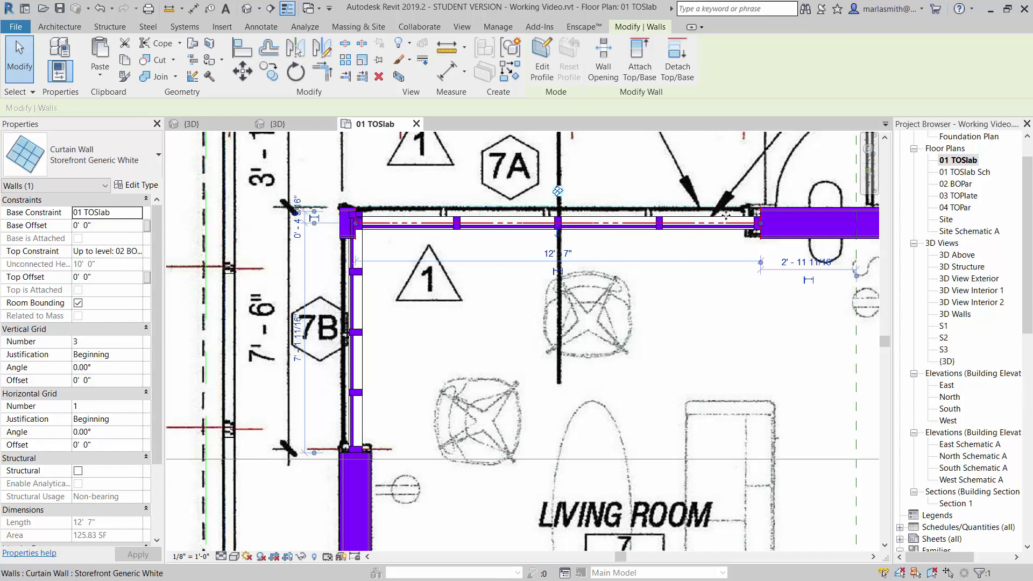
key(Escape)
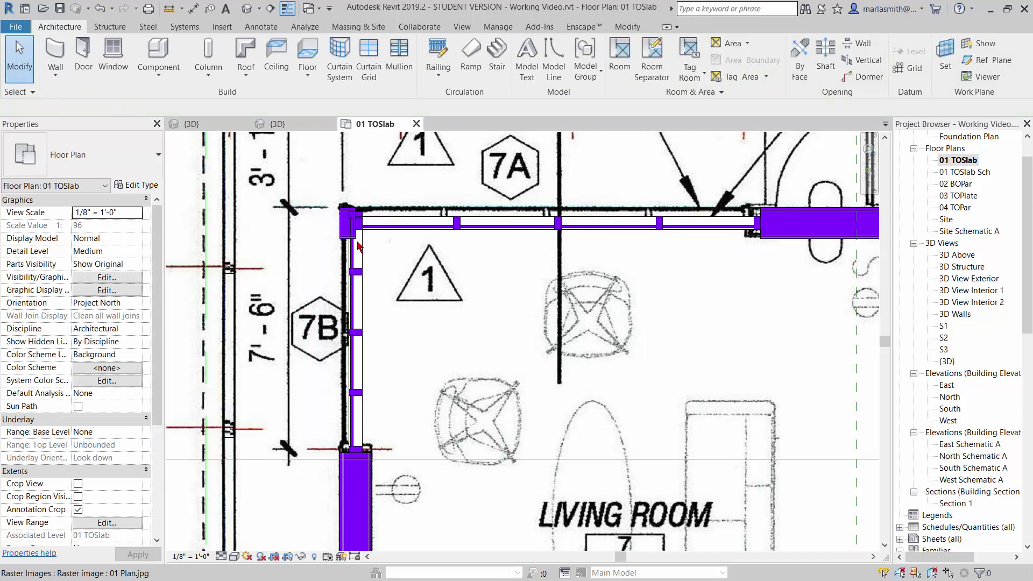
Select the 7A curtain wall and undo its last two length changes.
click(500, 230)
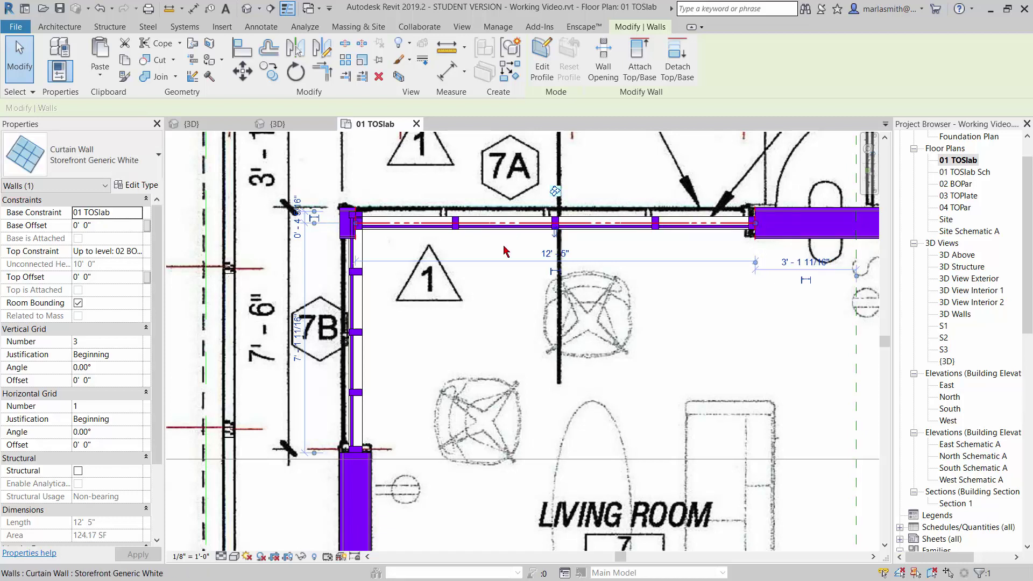
click(503, 237)
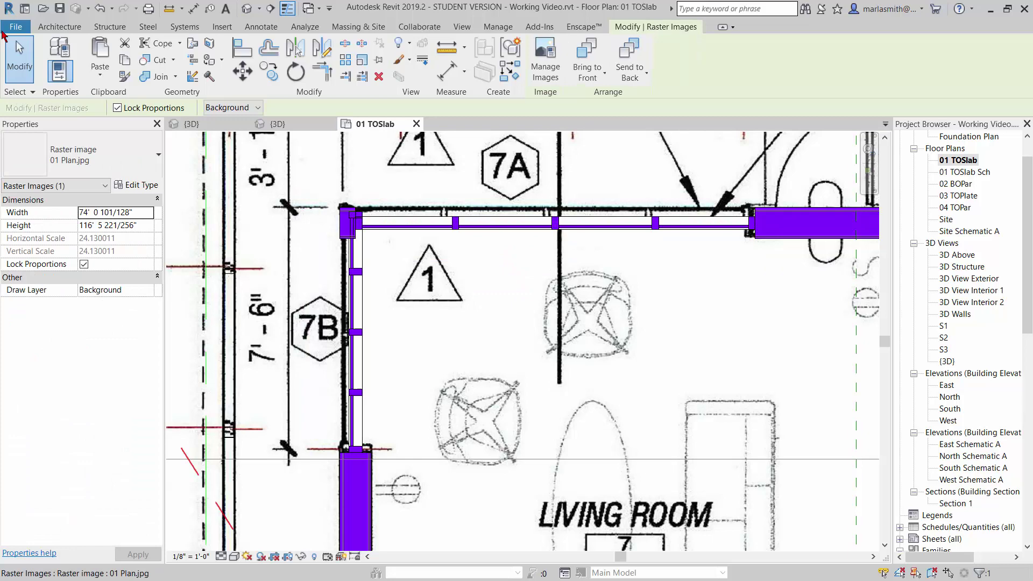
click(19, 59)
scroll(500, 234, up, 3)
click(503, 227)
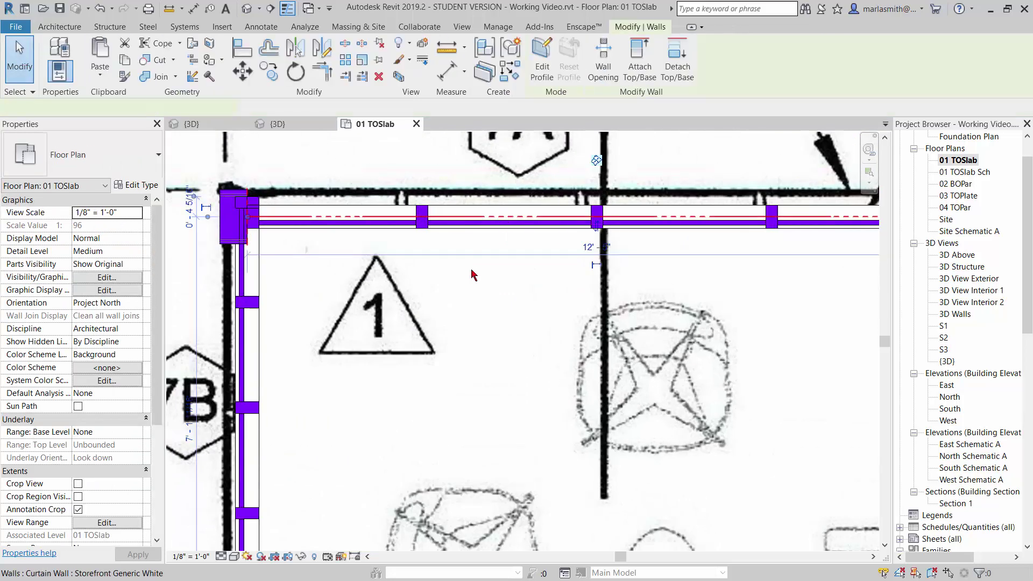
scroll(467, 301, down, 2)
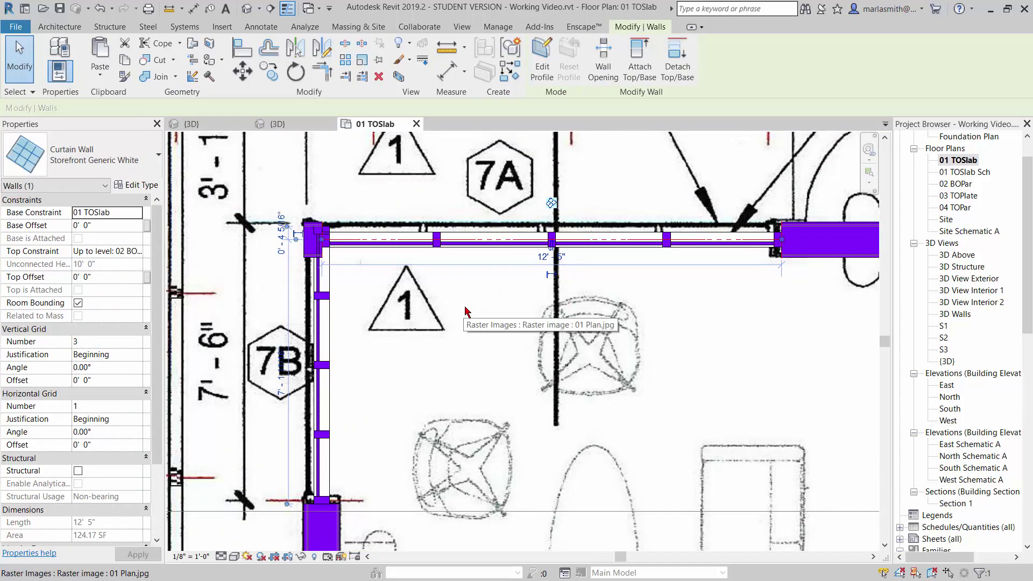
key(ctrl+z)
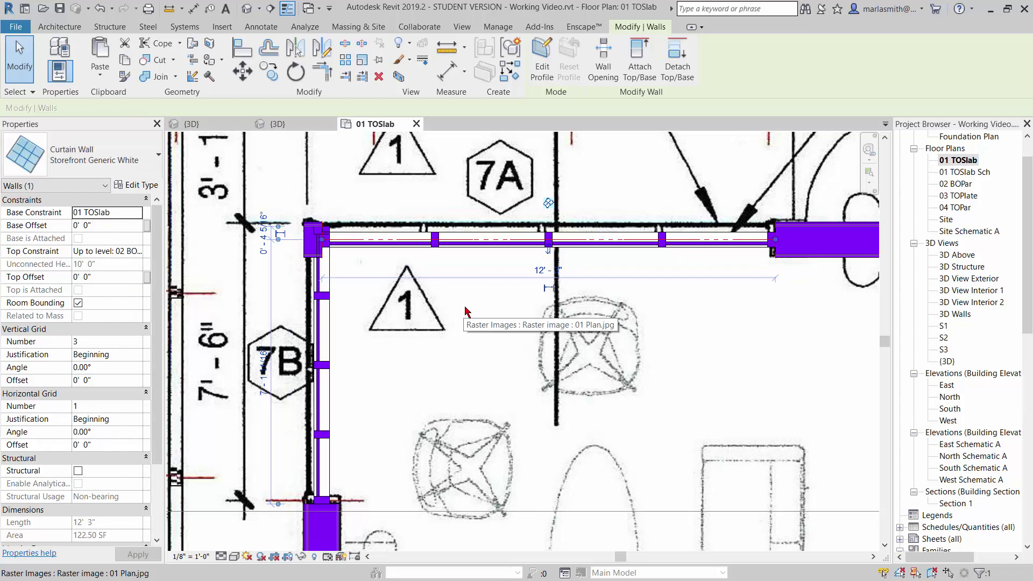
key(ctrl+z)
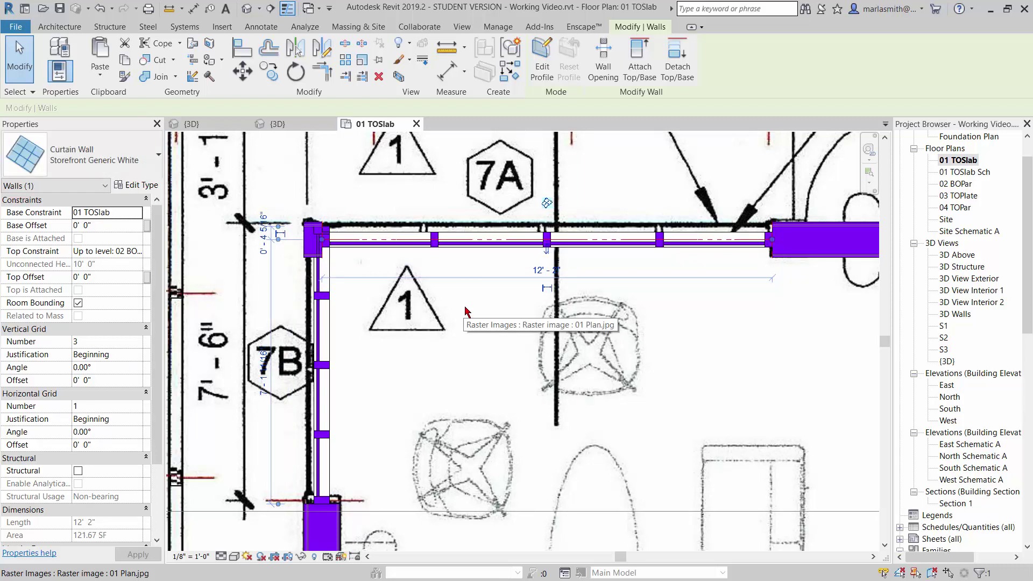
click(408, 391)
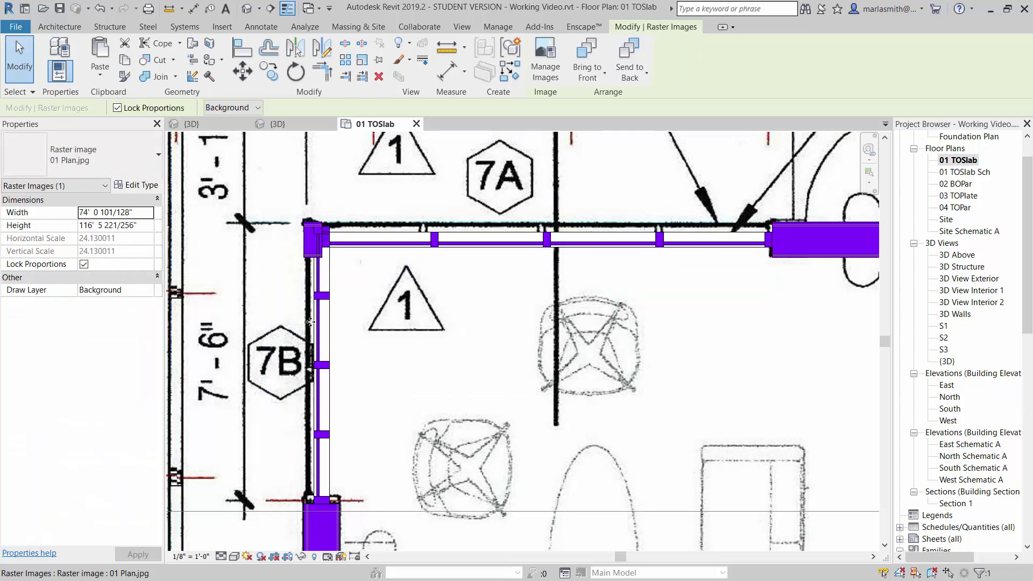
click(21, 60)
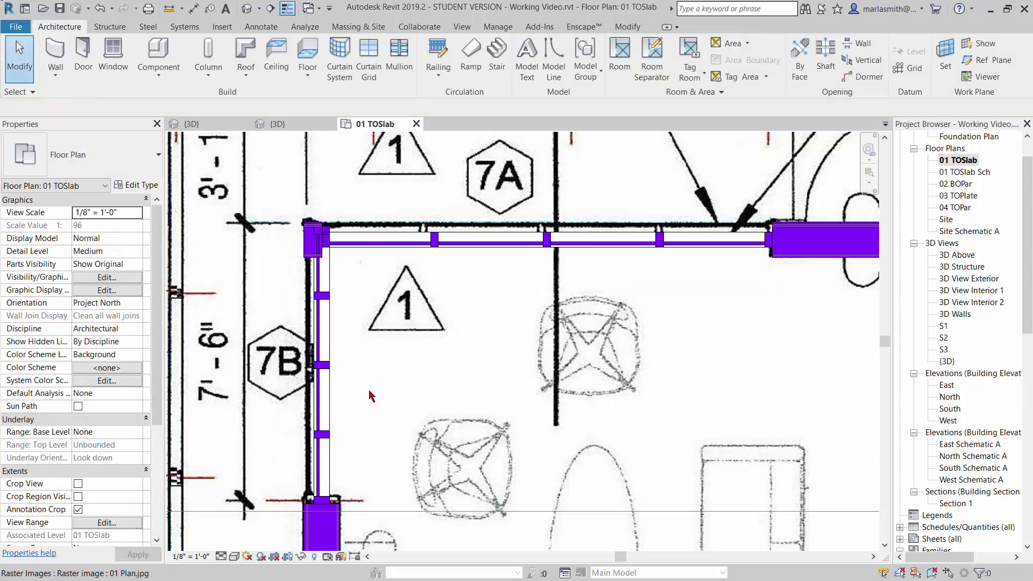
Set the 7B curtain wall's vertical grid number to 1.
click(324, 381)
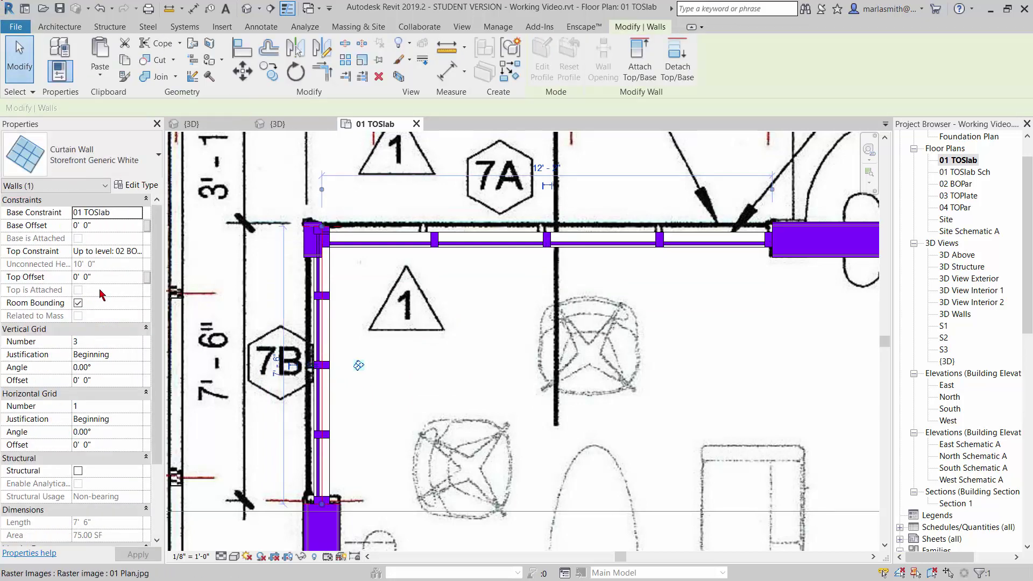
click(105, 343)
text(1)
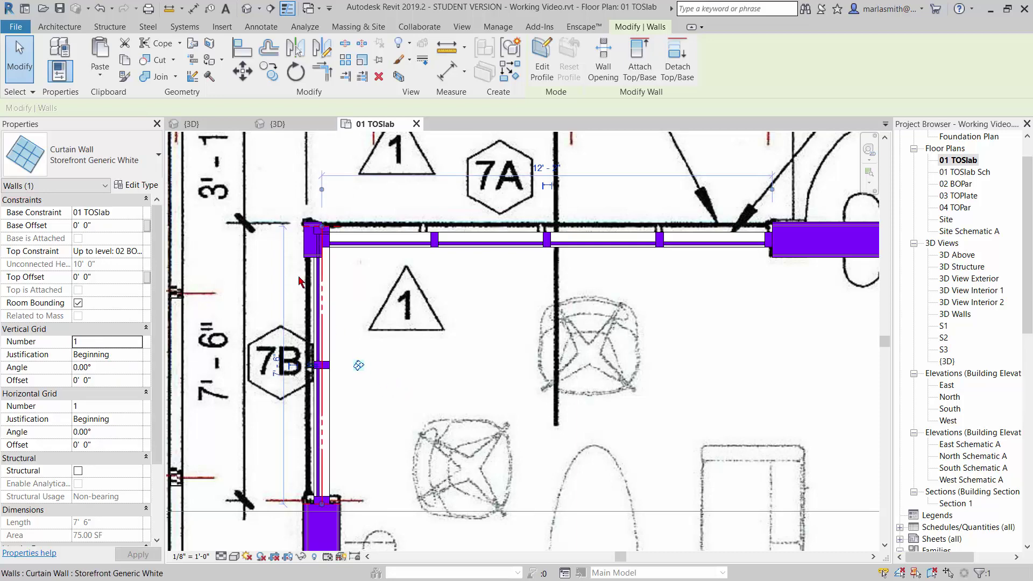
scroll(293, 221, up, 2)
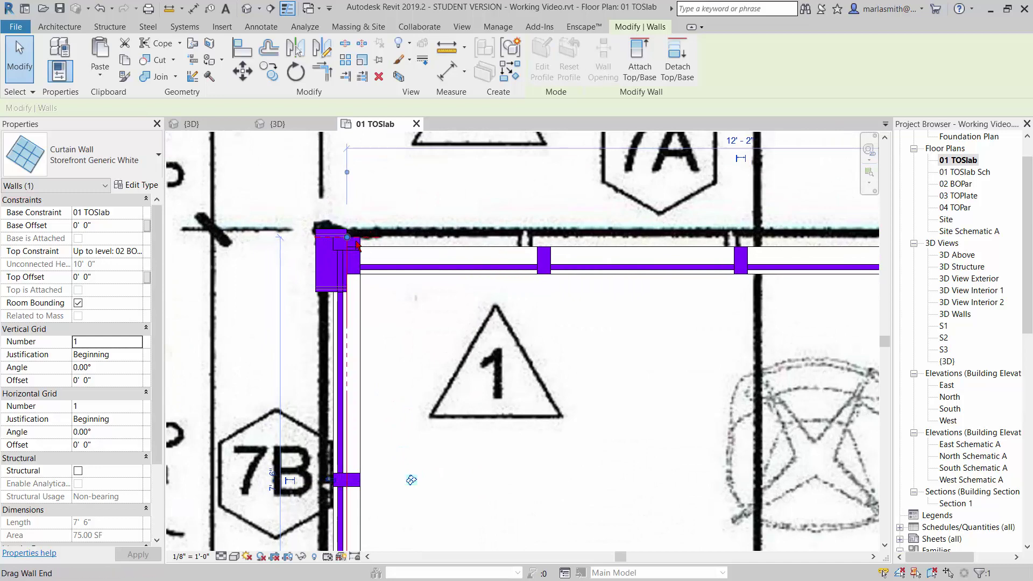
scroll(369, 234, up, 2)
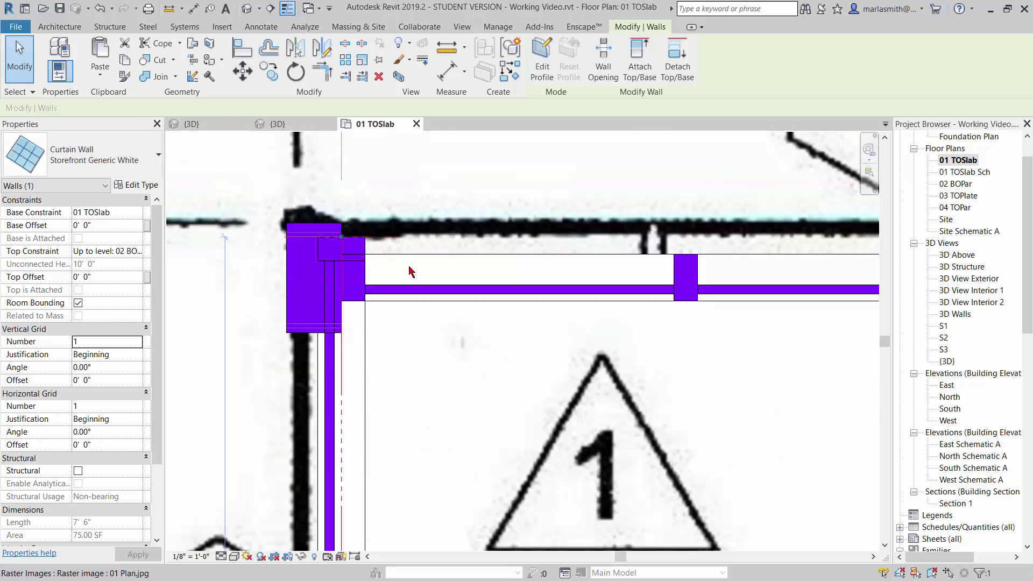
Examine how the 7B curtain wall meets the wall below it and the 7A curtain wall at the corner.
scroll(428, 365, down, 3)
middle_drag(428, 365, 411, 418)
scroll(411, 418, up, 3)
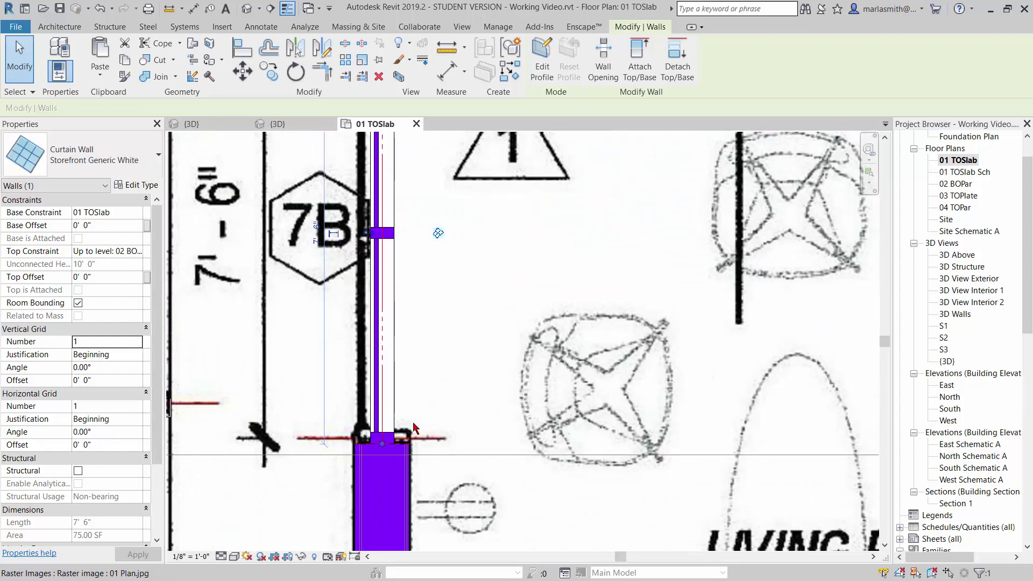
click(428, 394)
scroll(430, 385, down, 3)
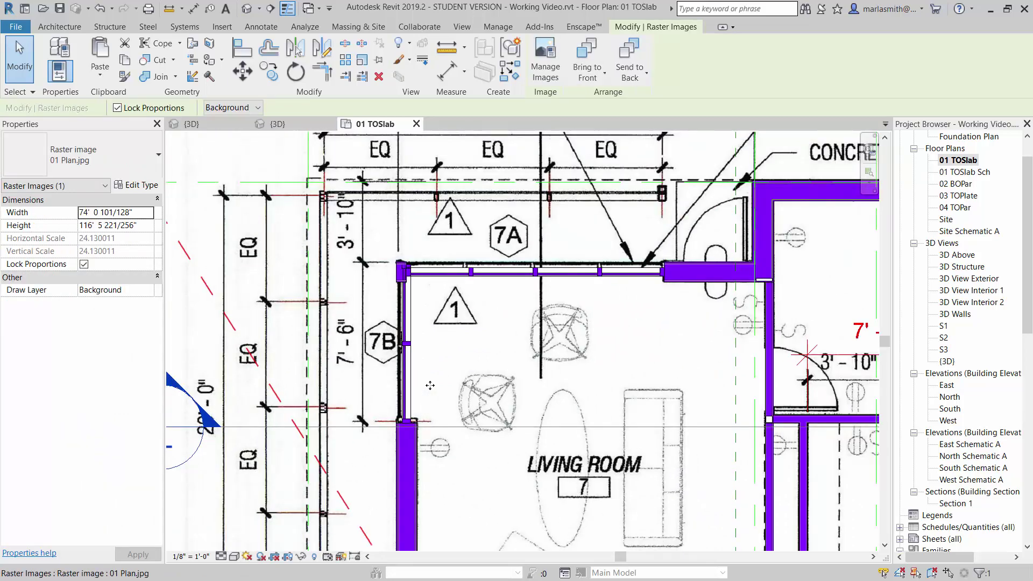
scroll(399, 250, up, 3)
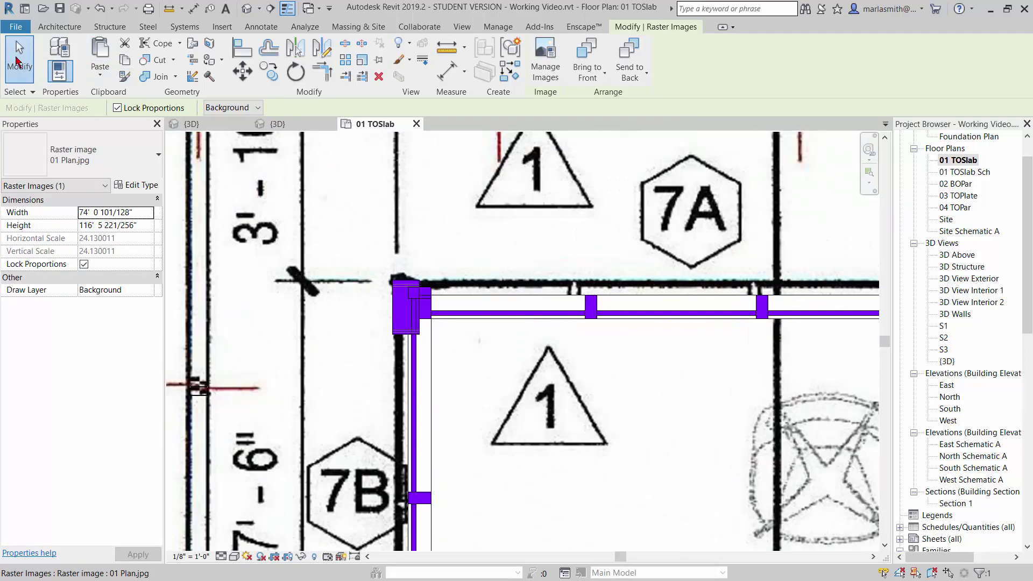
key(Escape)
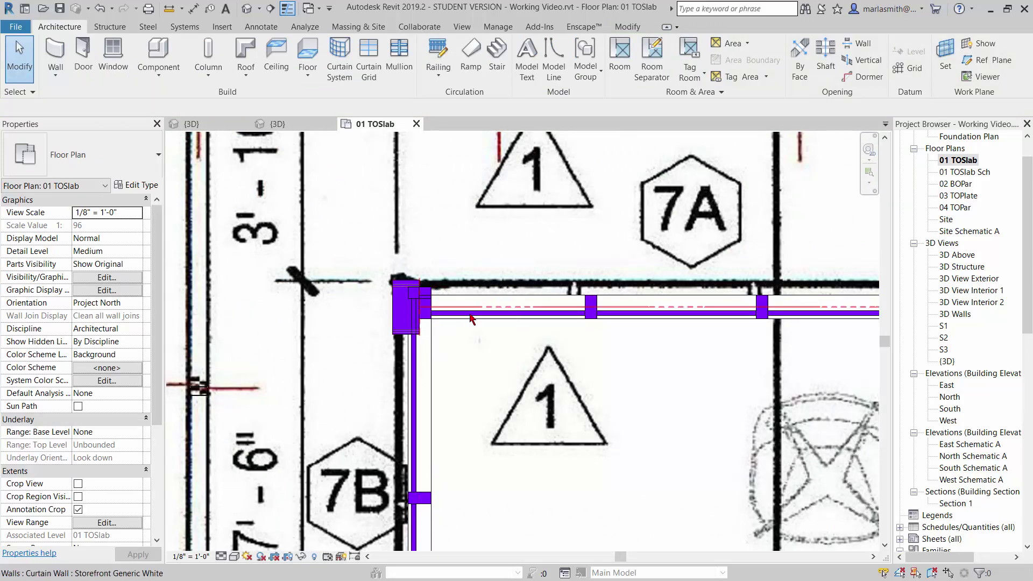
Try to stretch the 7A curtain wall's corner end to the outer face of the corner wall.
click(449, 316)
scroll(419, 307, up, 2)
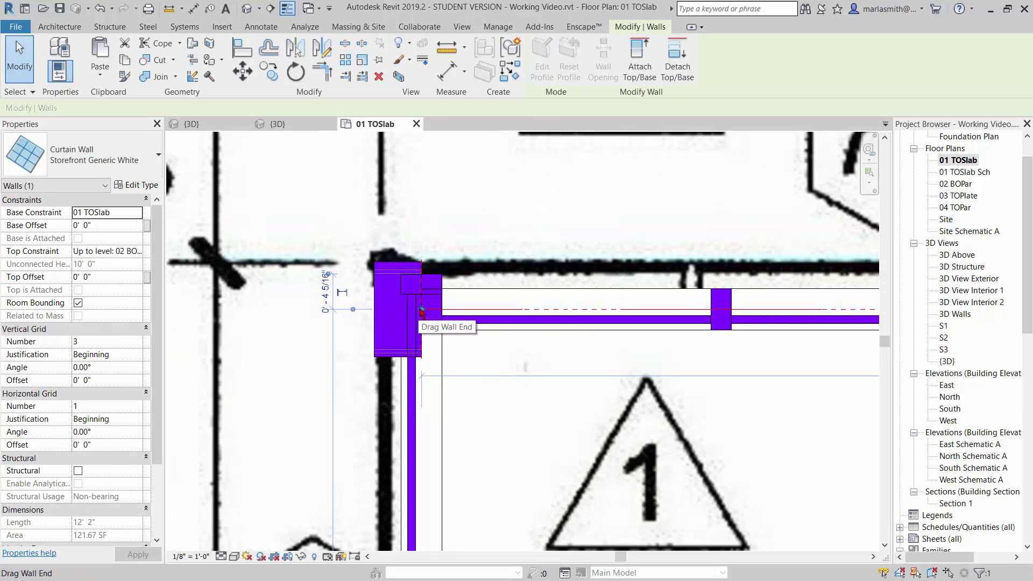
key(r)
key(s)
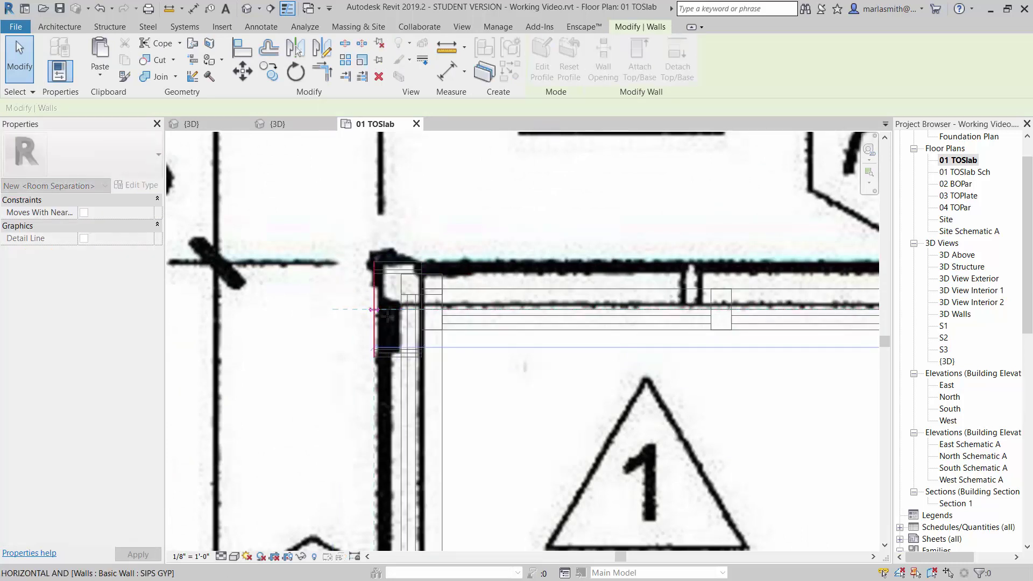
key(Escape)
key(Escape)
click(386, 312)
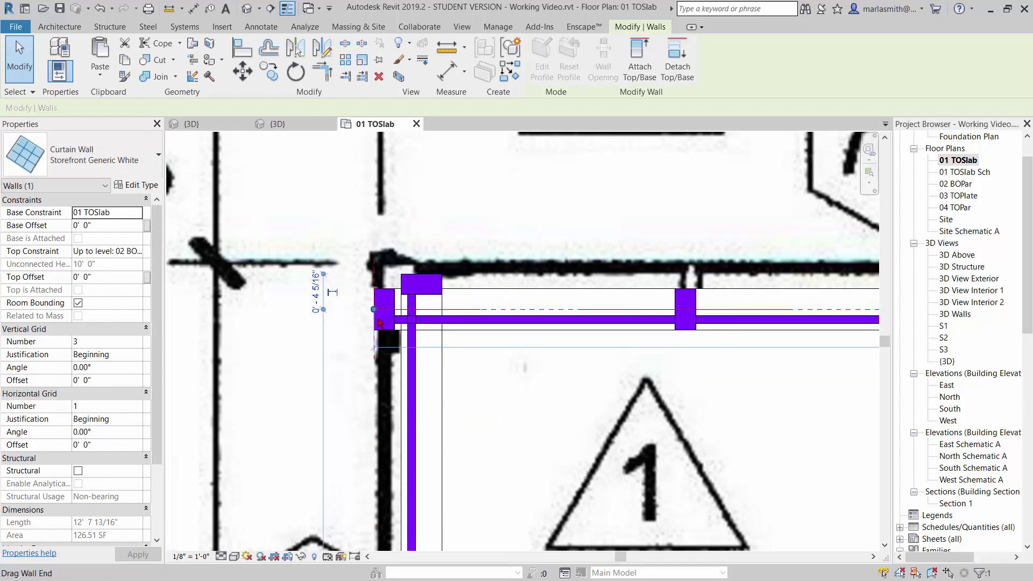
key(r)
key(s)
key(Escape)
key(Escape)
click(409, 313)
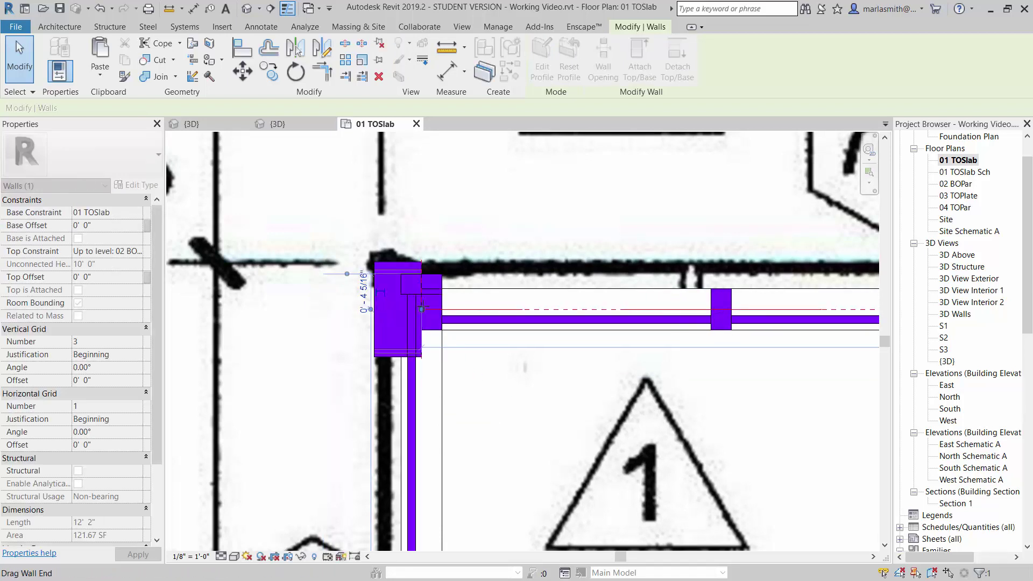
key(r)
key(s)
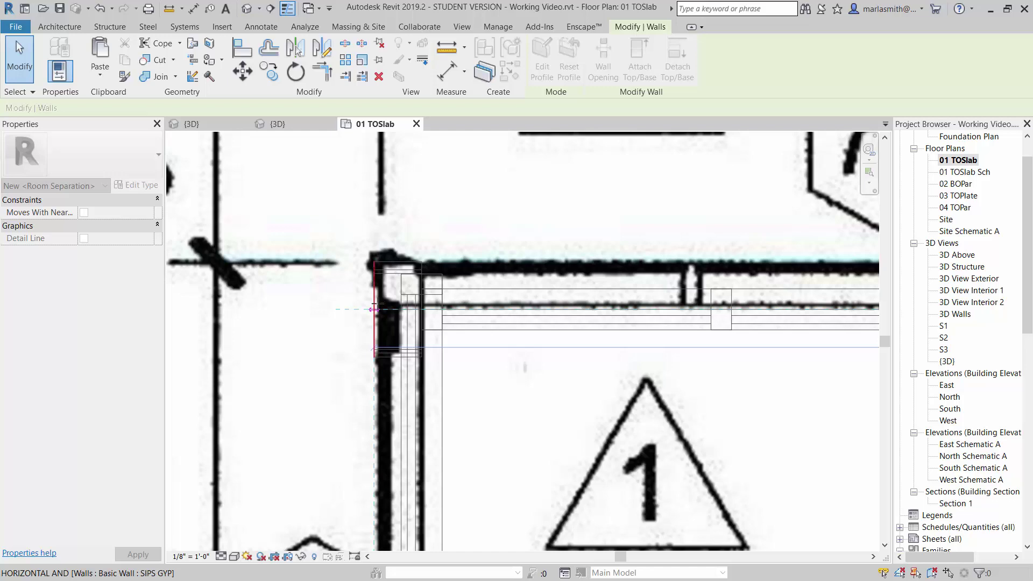
key(Escape)
key(Escape)
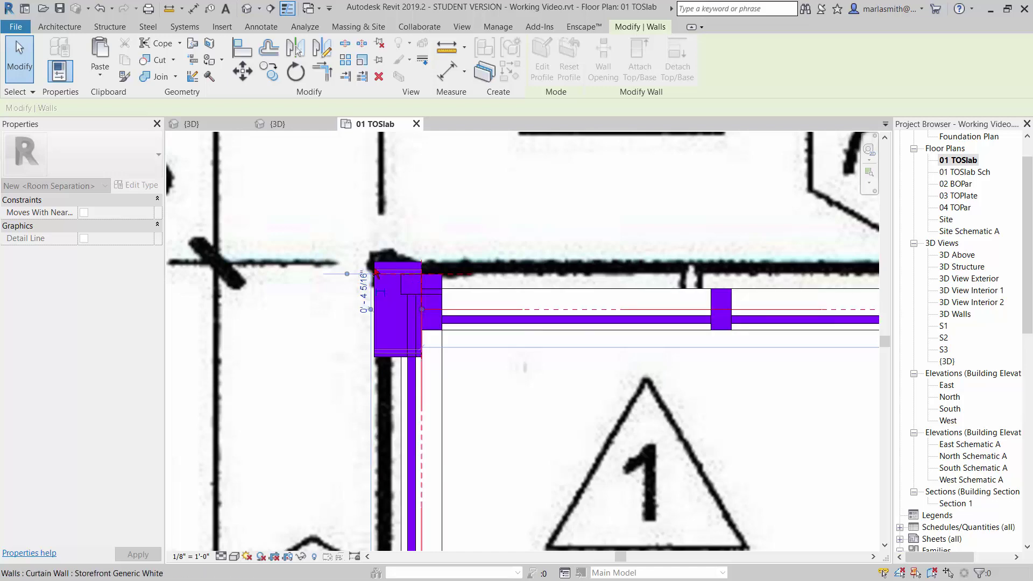
click(390, 304)
click(326, 346)
scroll(345, 323, down, 5)
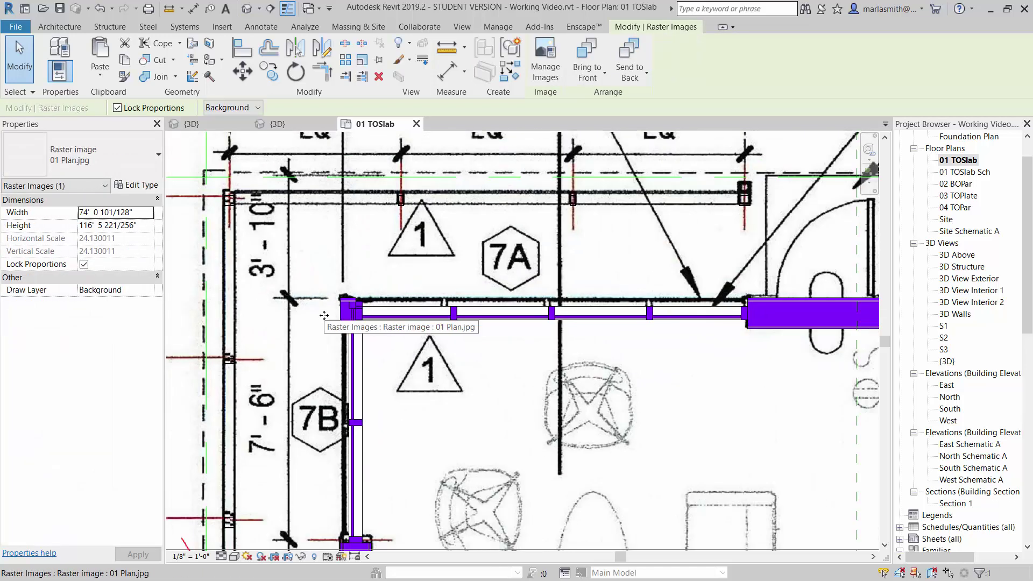
Move the 7A curtain wall outward until its outer face is flush with the exterior face of the adjoining solid wall.
scroll(753, 308, up, 3)
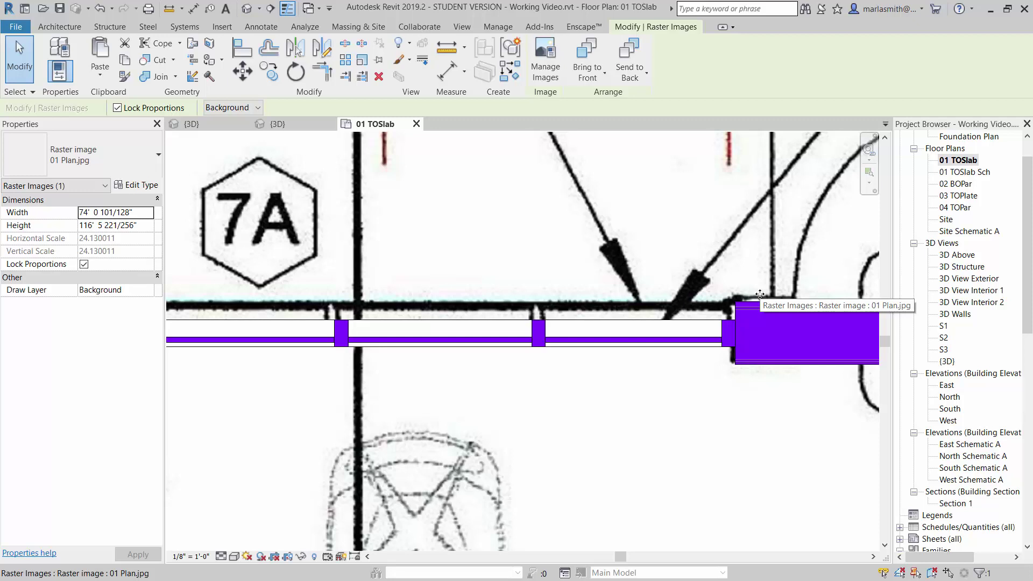
key(Escape)
scroll(728, 325, up, 2)
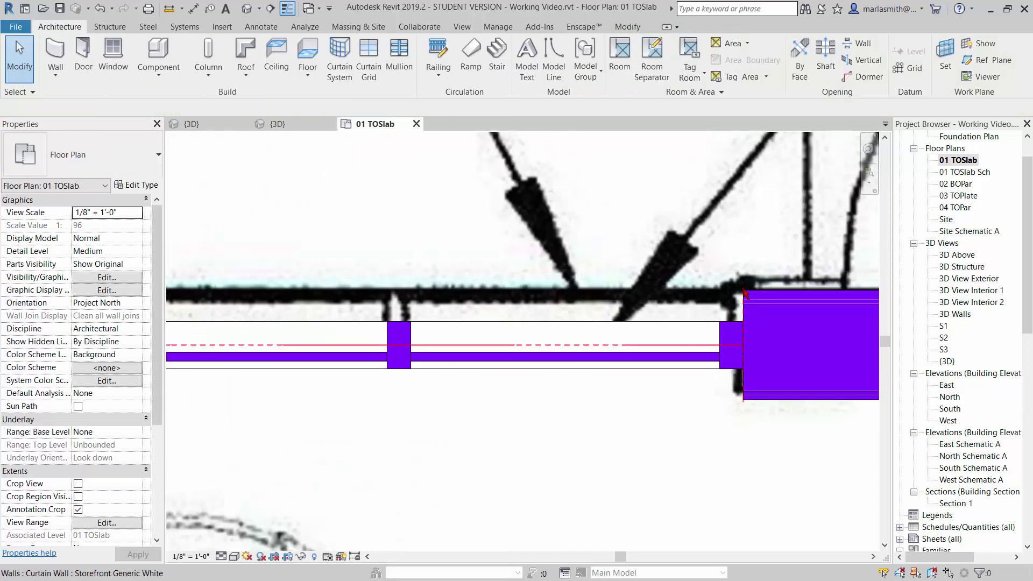
click(478, 346)
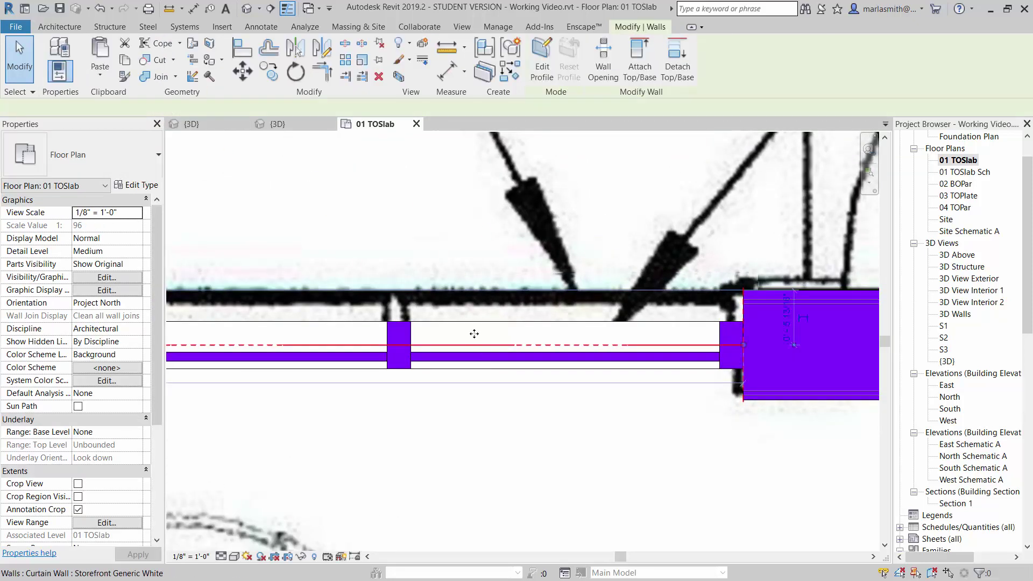
click(243, 69)
click(743, 322)
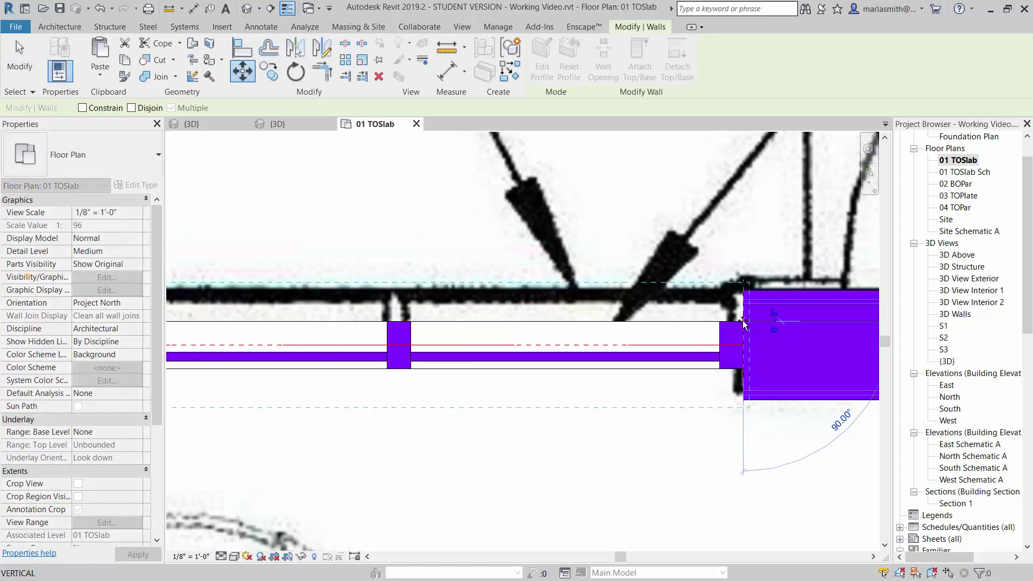
click(744, 291)
scroll(744, 369, down, 3)
scroll(743, 369, down, 2)
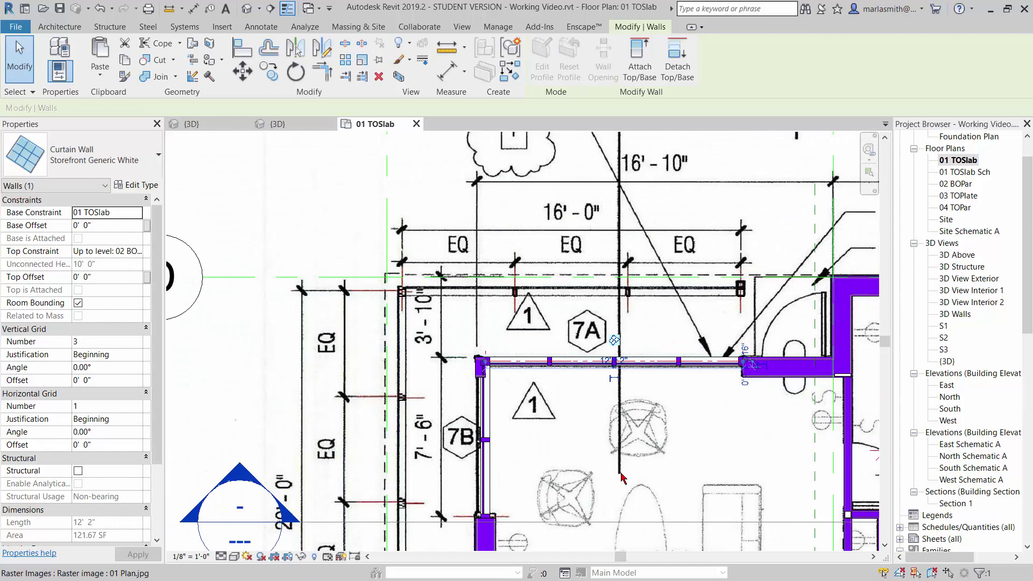
scroll(481, 415, up, 6)
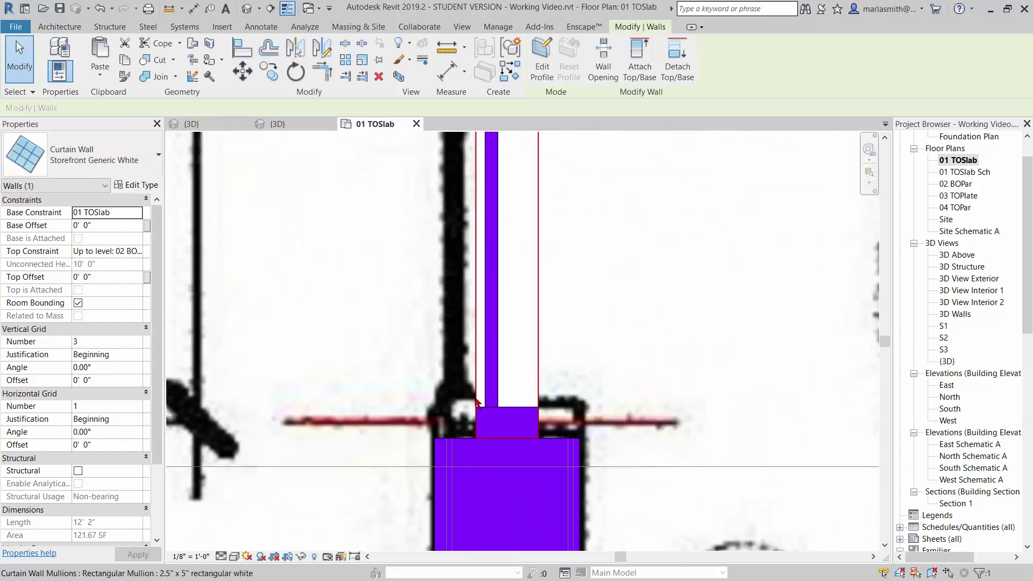
click(481, 411)
click(242, 72)
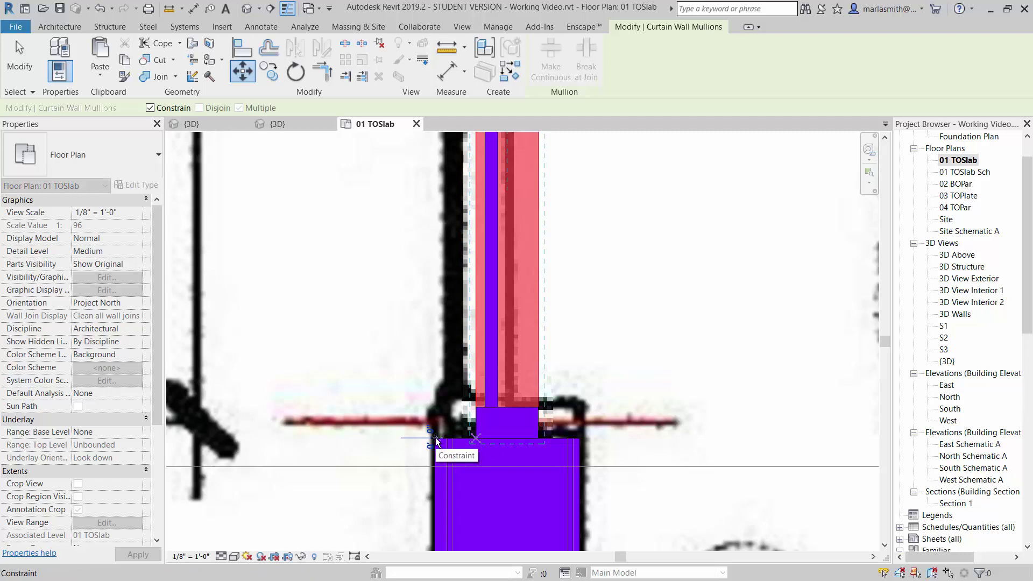
key(Escape)
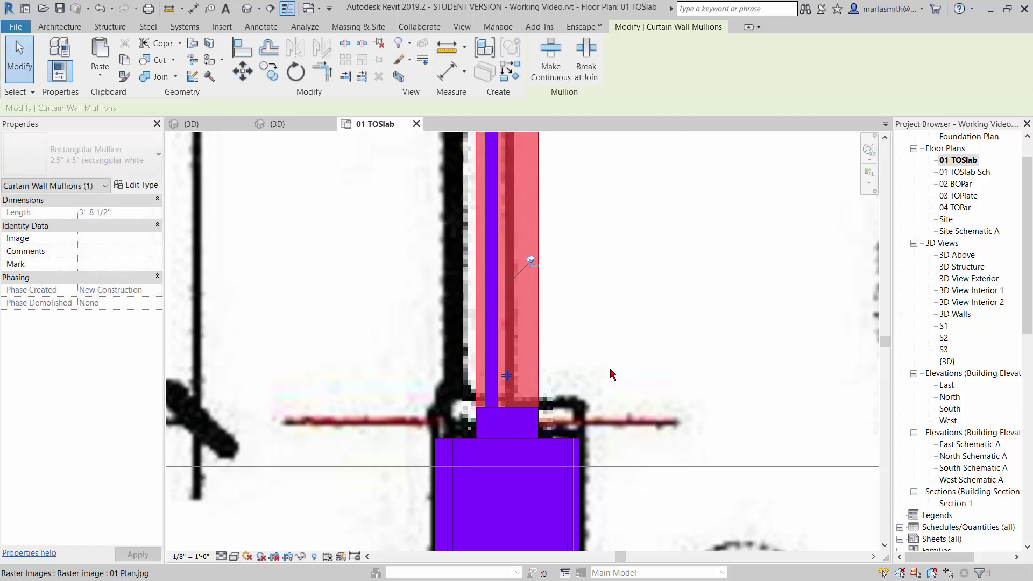
key(Escape)
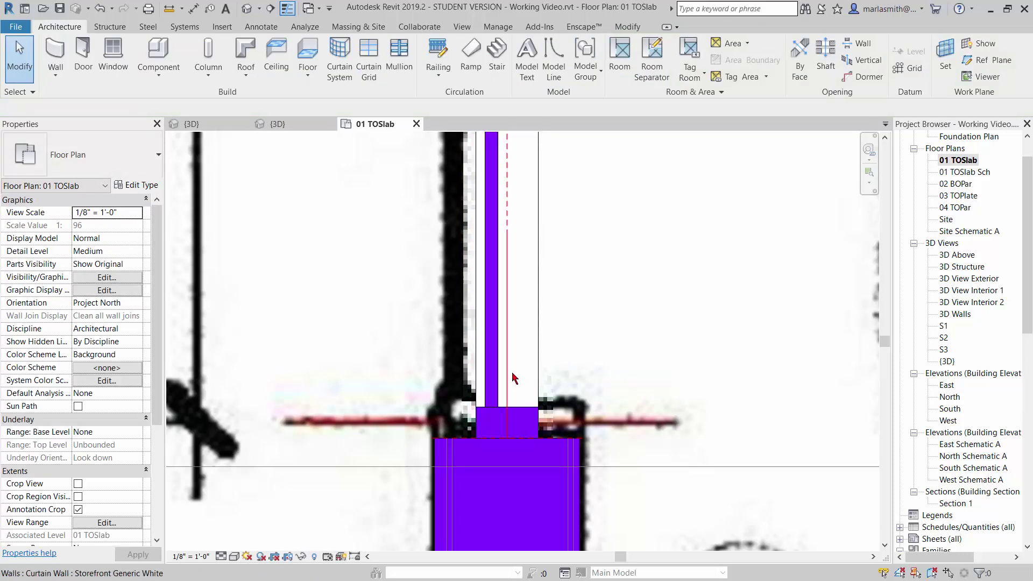
click(496, 422)
click(243, 78)
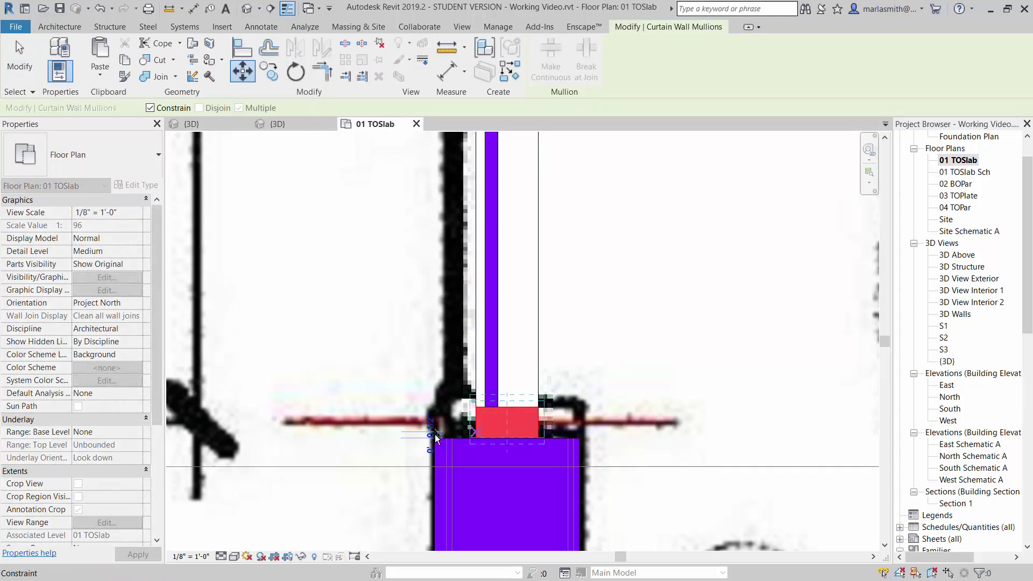
key(Escape)
key(Escape)
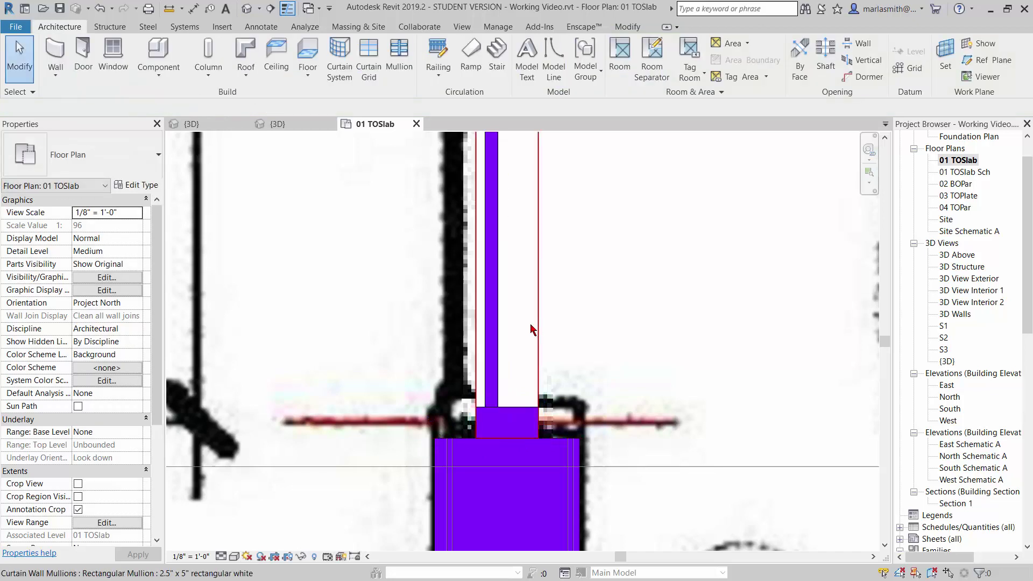
Move the 7B curtain wall outward until its outer face is flush with the exterior face of the solid wall below it.
click(513, 337)
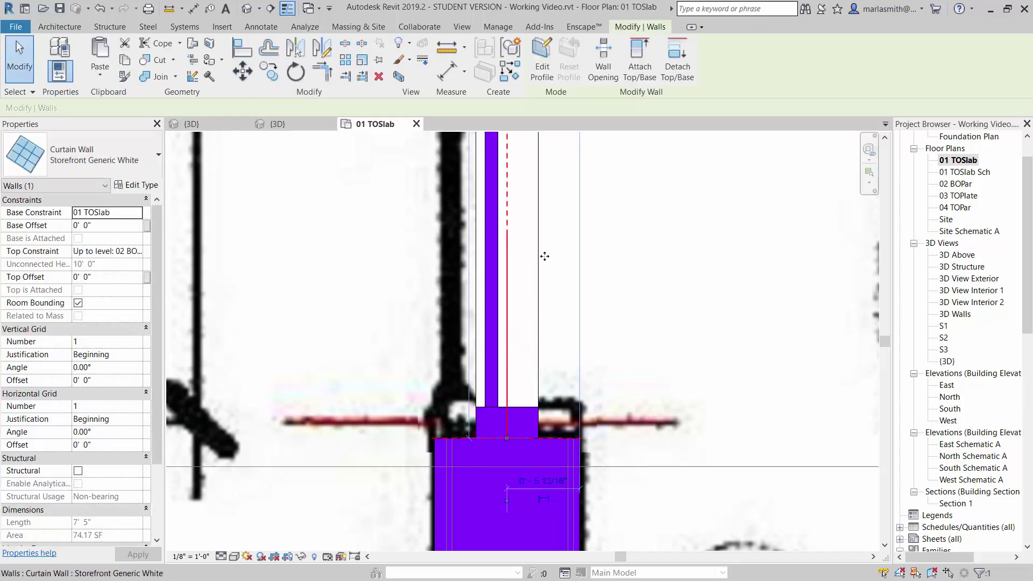
click(242, 70)
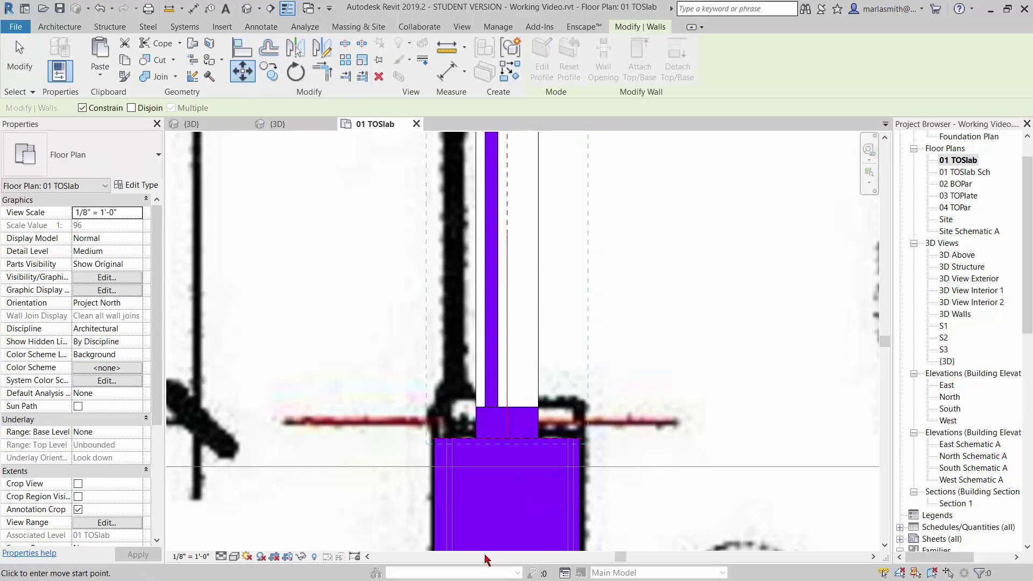
click(481, 441)
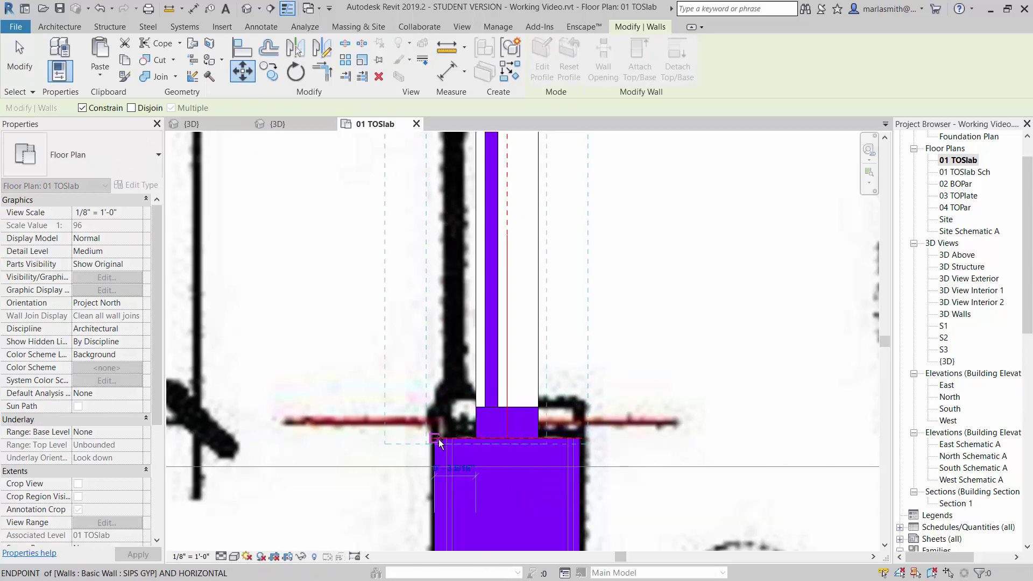
click(505, 463)
scroll(527, 323, down, 5)
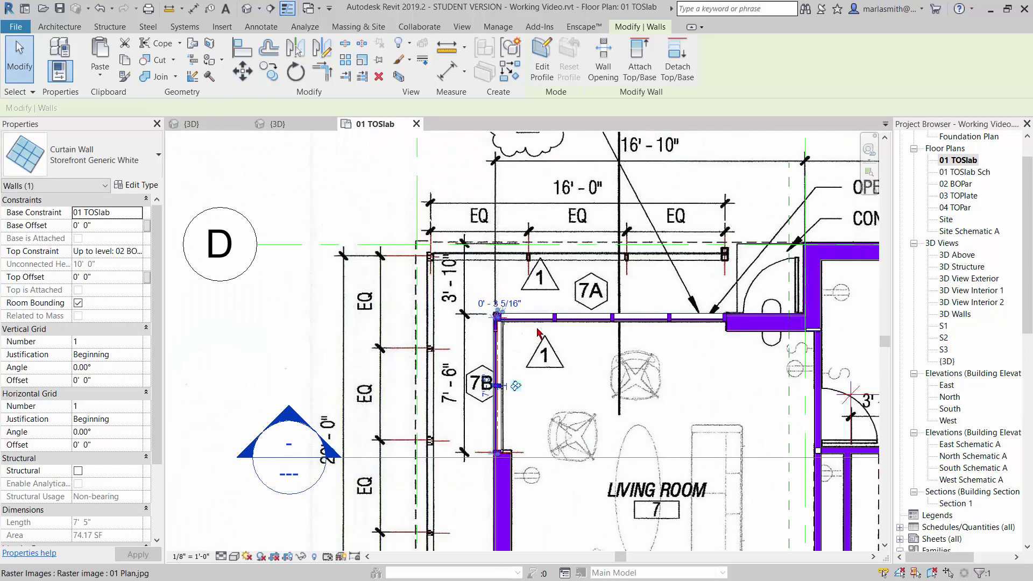
Extend the 7A curtain wall's corner end to the outer face of the 7B curtain wall, about 12'-7 13/16" long overall.
scroll(498, 315, up, 5)
click(574, 451)
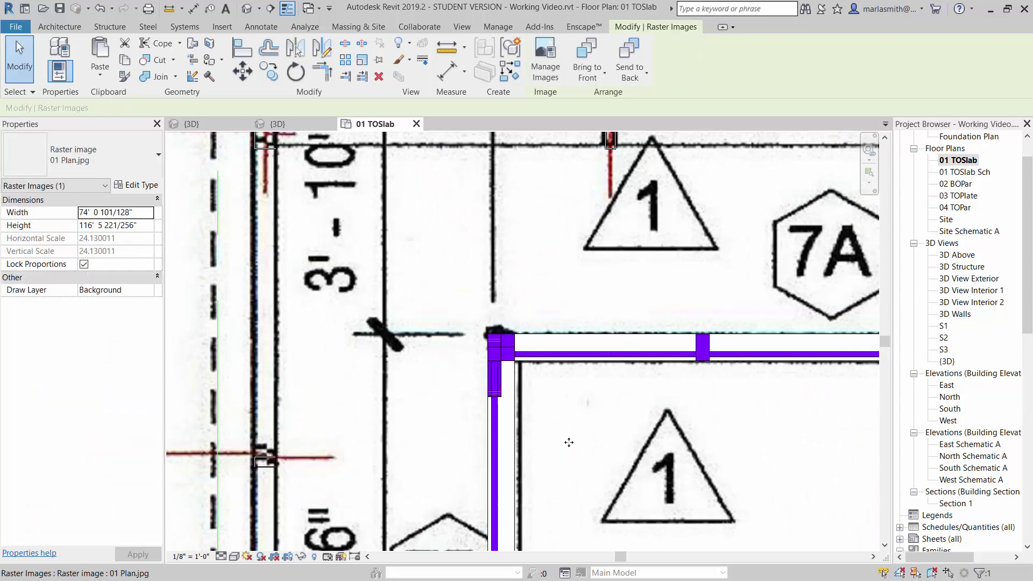
scroll(517, 347, up, 4)
key(Escape)
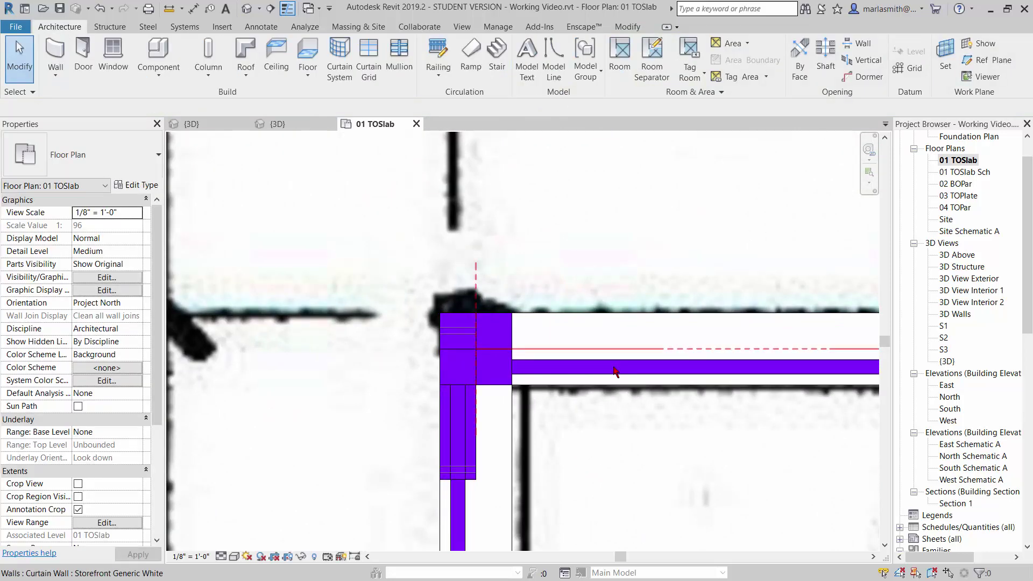
click(615, 362)
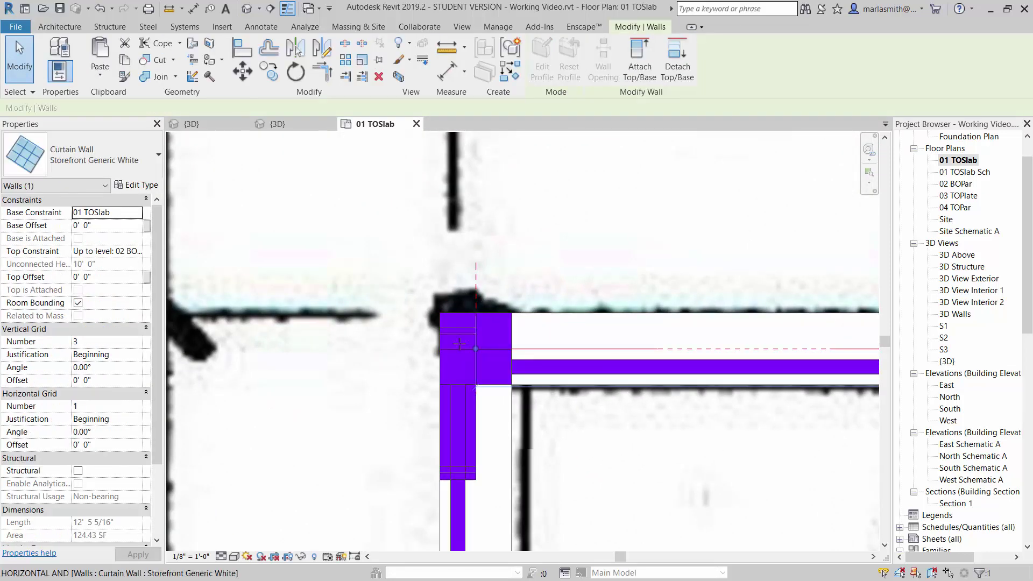
key(Escape)
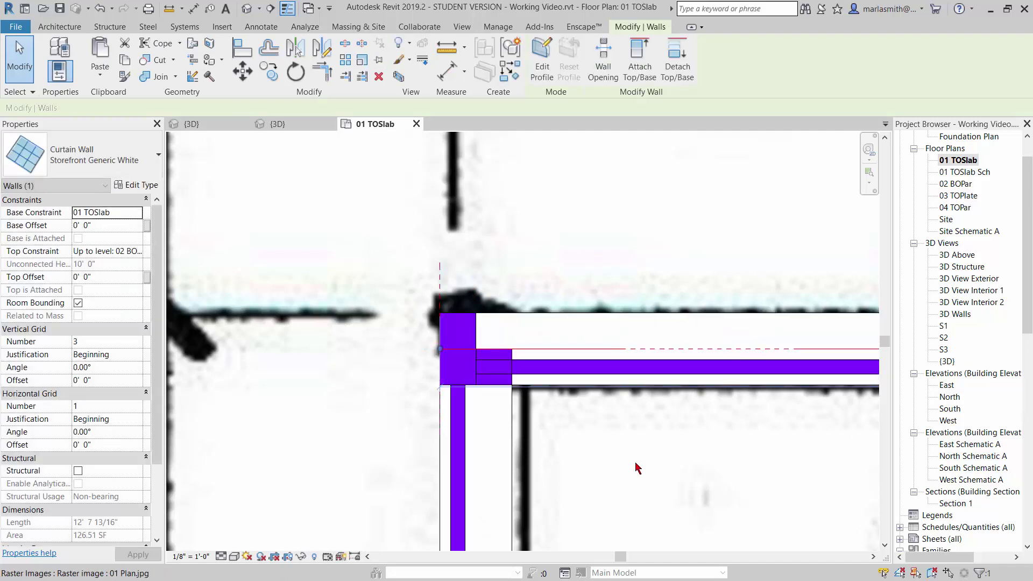
key(Escape)
Extend the 7B curtain wall's corner end up to the outer face of the 7A curtain wall.
click(475, 446)
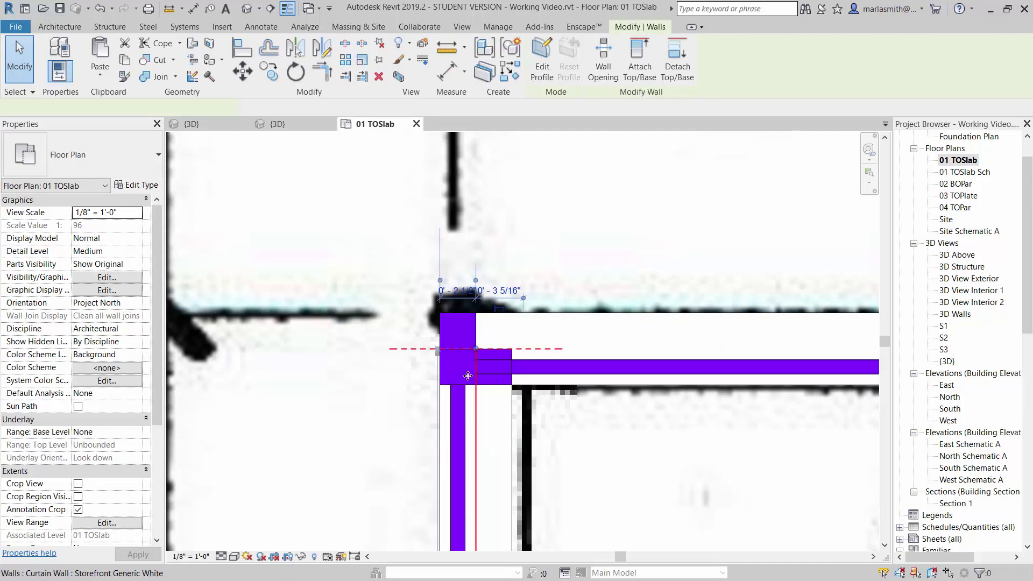
drag(476, 351, 475, 313)
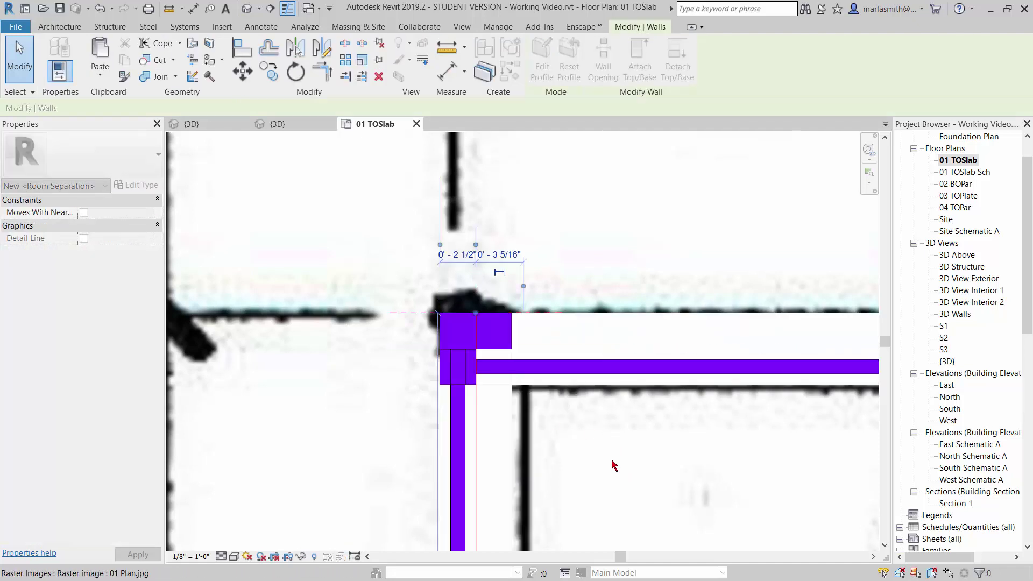
key(Escape)
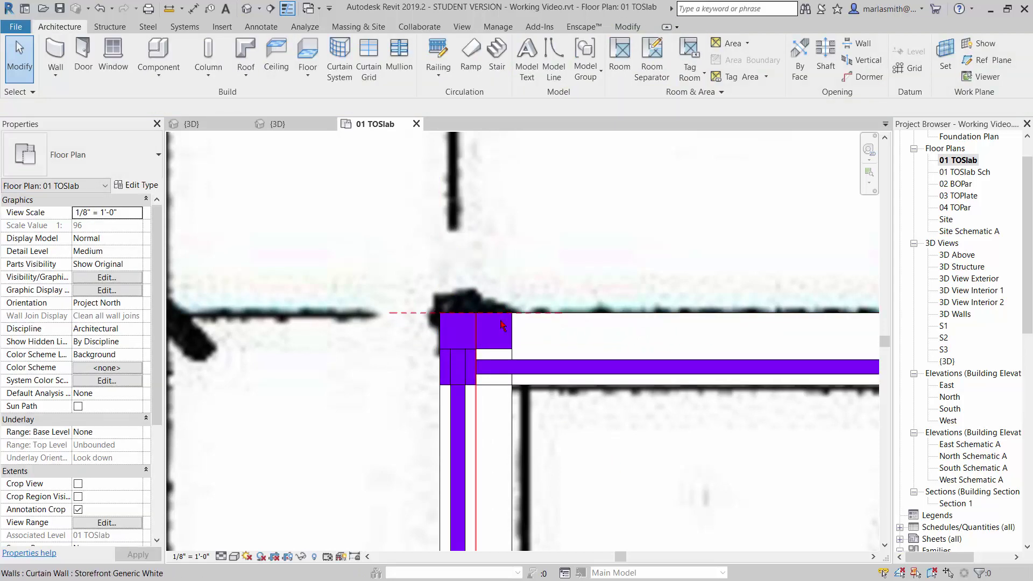
Clear the selection and open the default 3D view of the building.
scroll(501, 325, down, 3)
click(557, 408)
key(Escape)
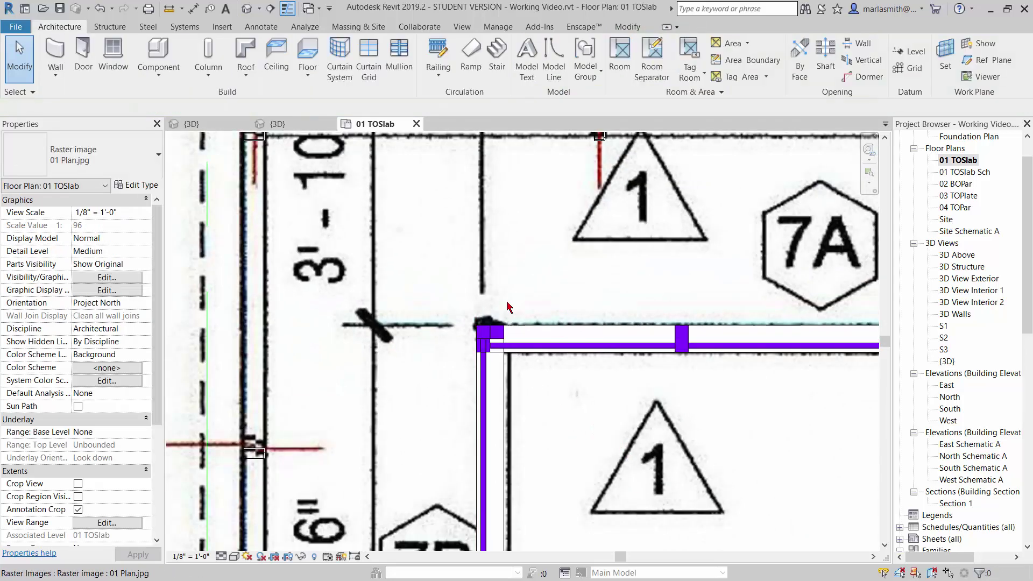
click(247, 10)
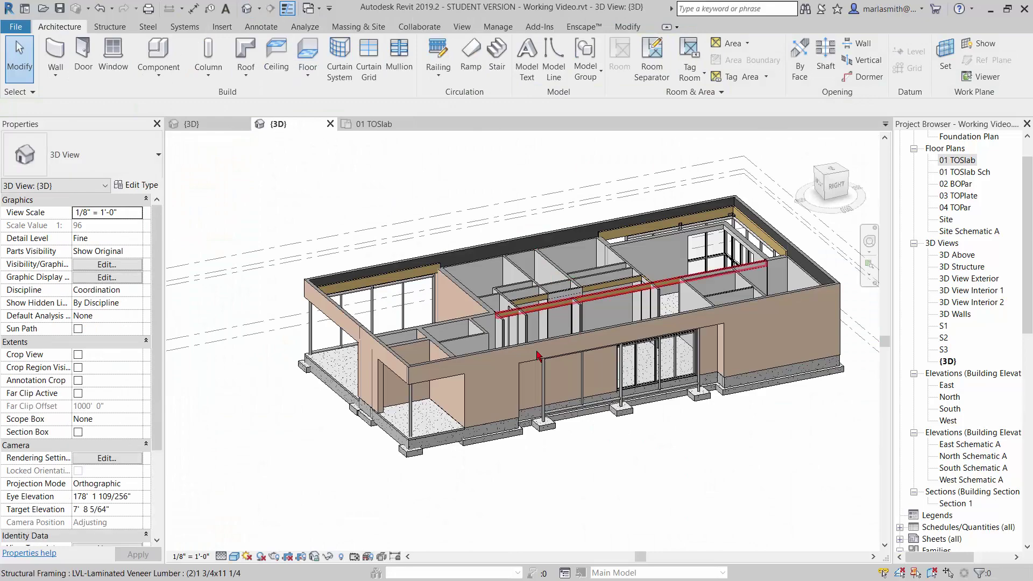
Unpin the horizontal grid line of the longer corner curtain wall (7A) and set its height above the wall's base to 8'.
scroll(674, 519, up, 2)
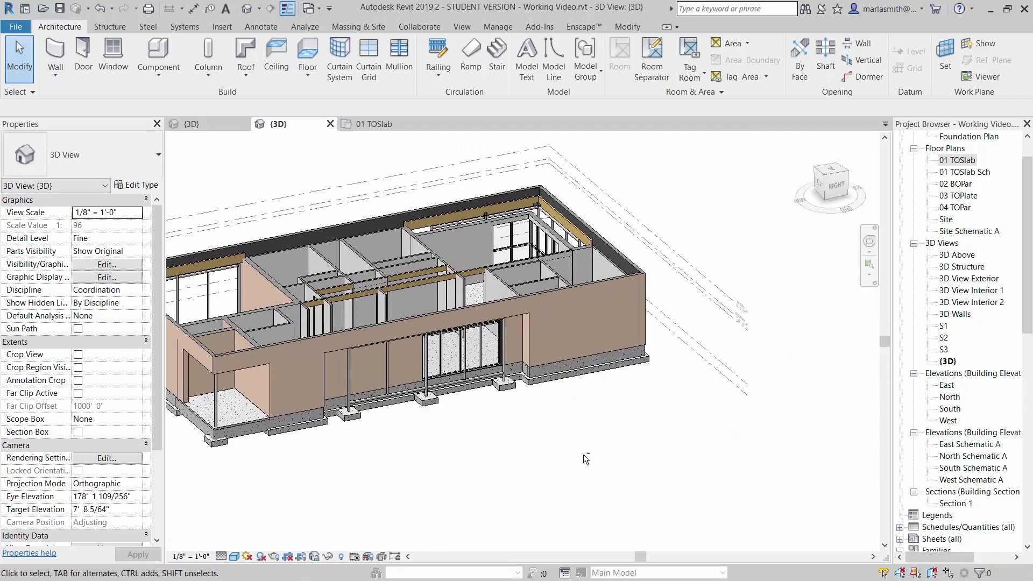
shift+middle_drag(535, 454, 539, 455)
scroll(538, 455, up, 4)
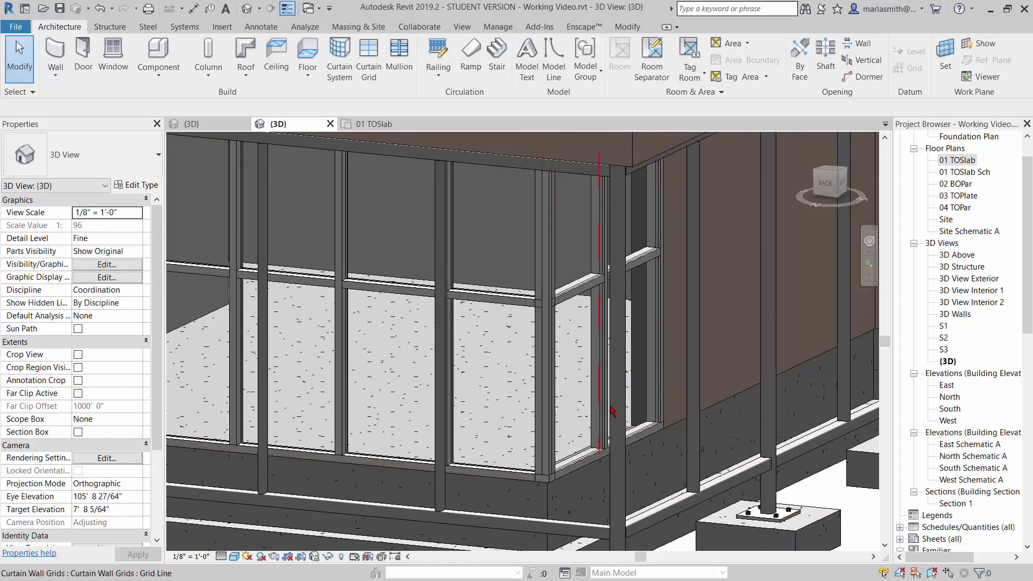
scroll(612, 411, down, 5)
shift+middle_drag(619, 414, 721, 437)
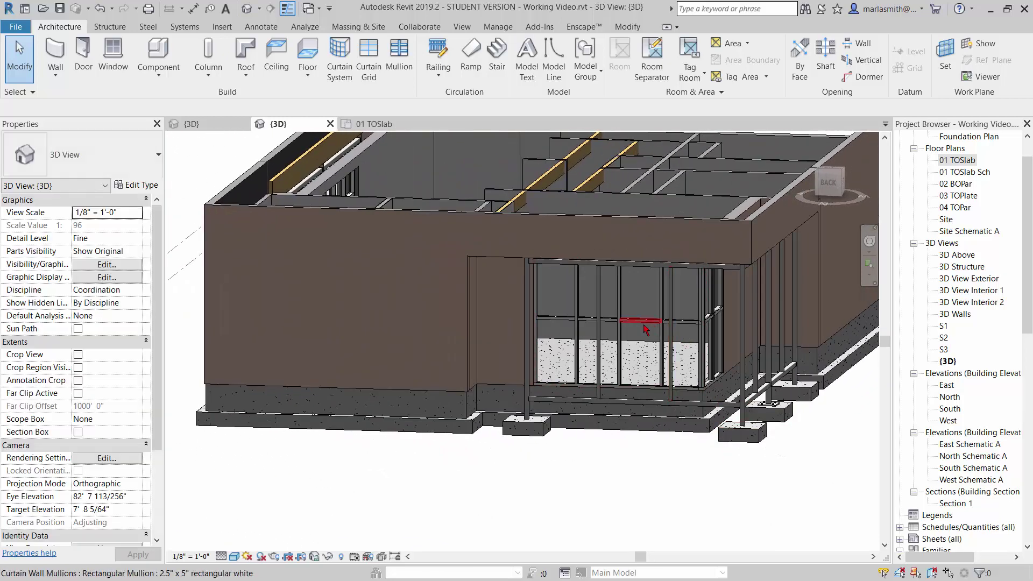
scroll(645, 329, up, 3)
key(Tab)
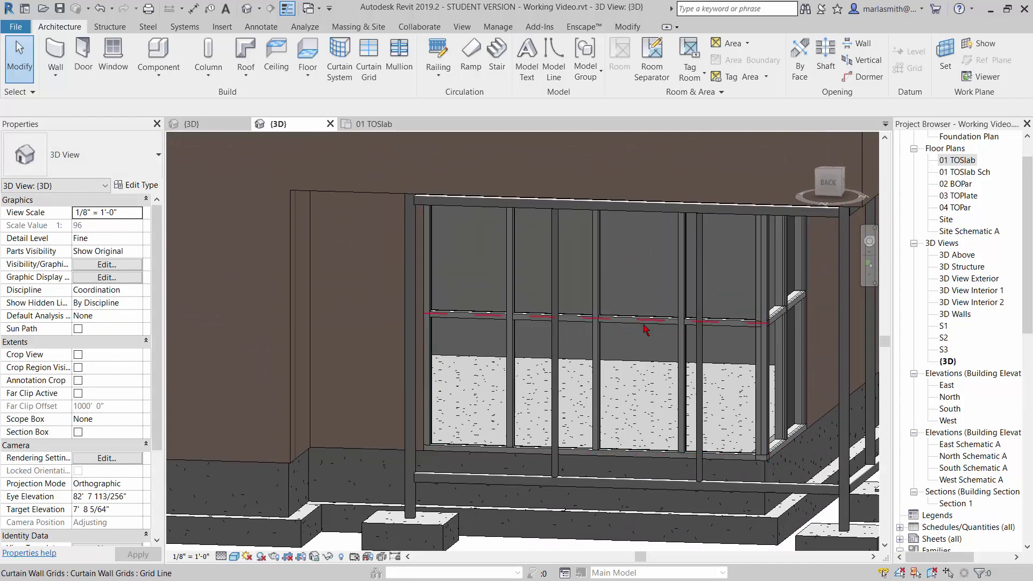
click(646, 330)
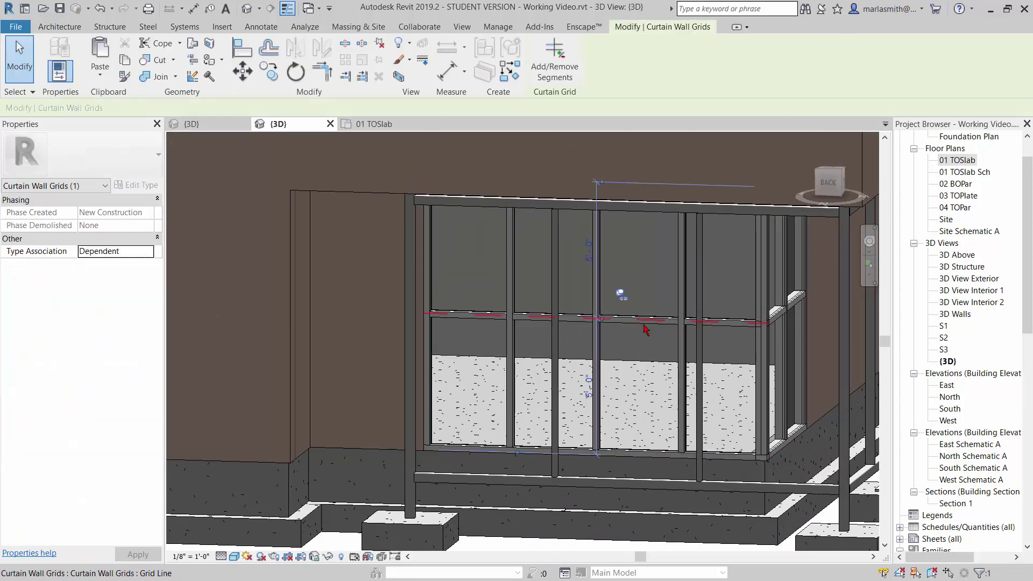
click(621, 295)
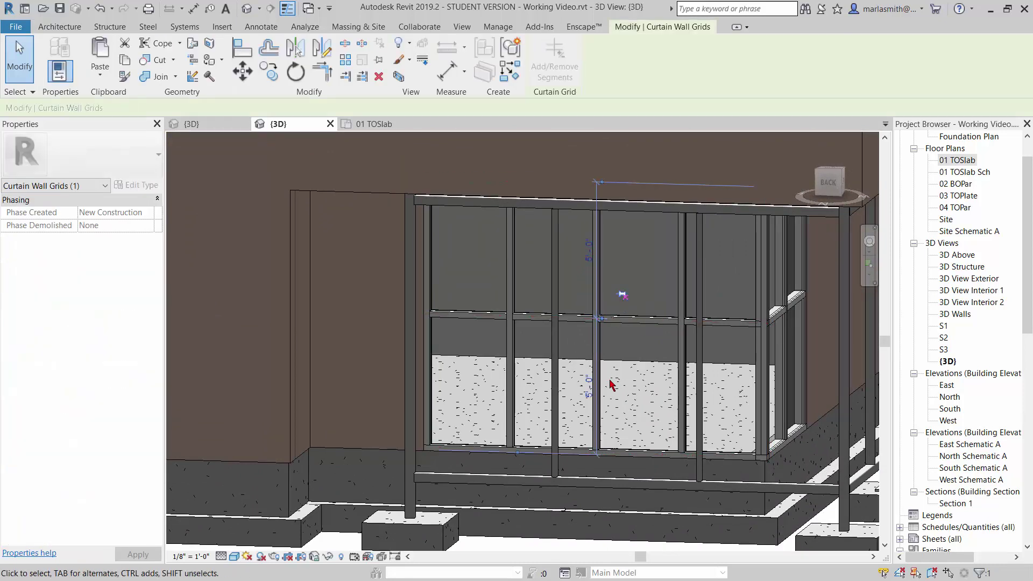
key(Return)
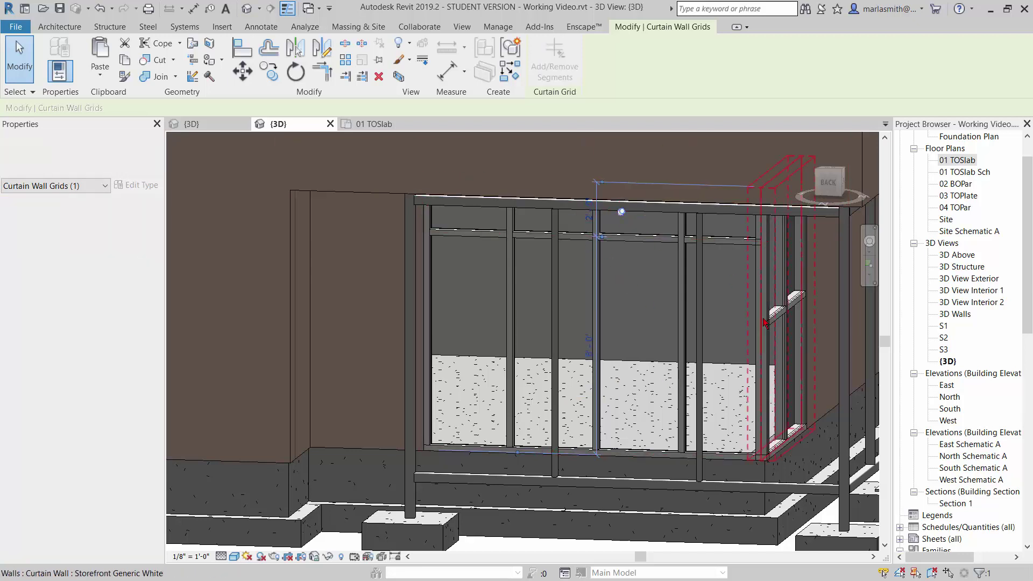
Unpin the horizontal grid line of the adjoining shorter curtain wall (7B), set its height above the base to 8', and clear the selection.
shift+middle_drag(816, 383, 781, 350)
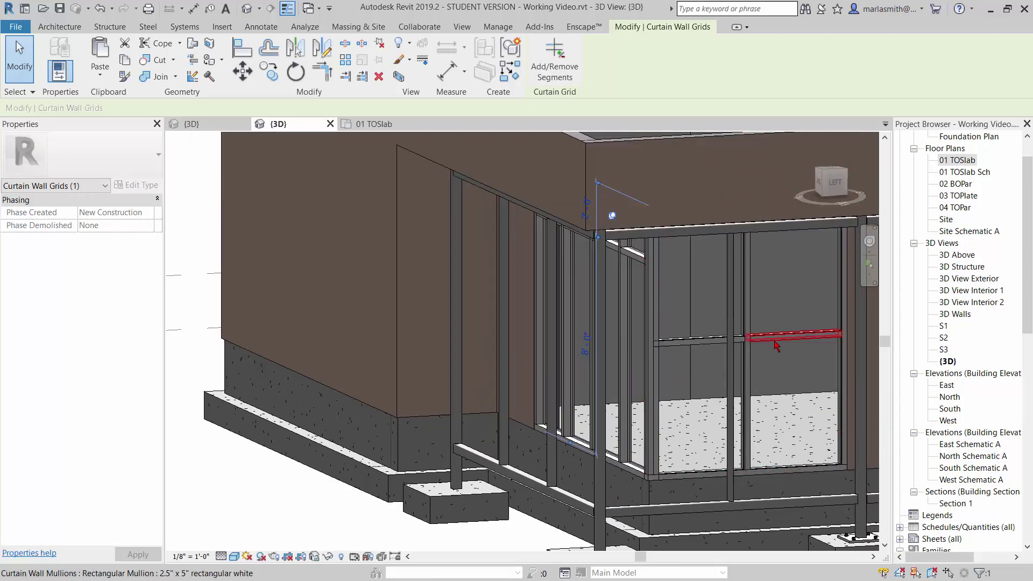
key(Tab)
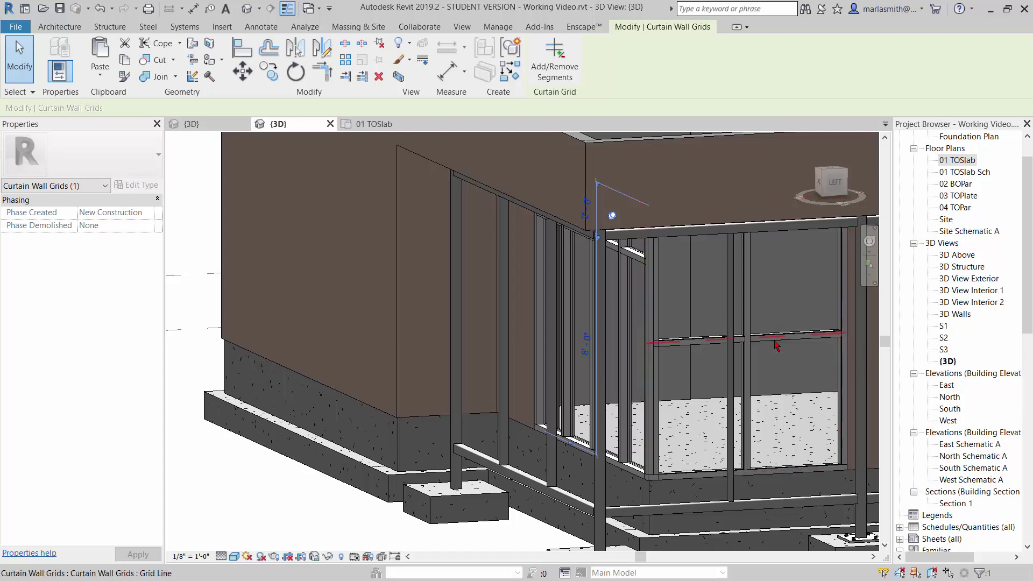
click(776, 345)
click(770, 313)
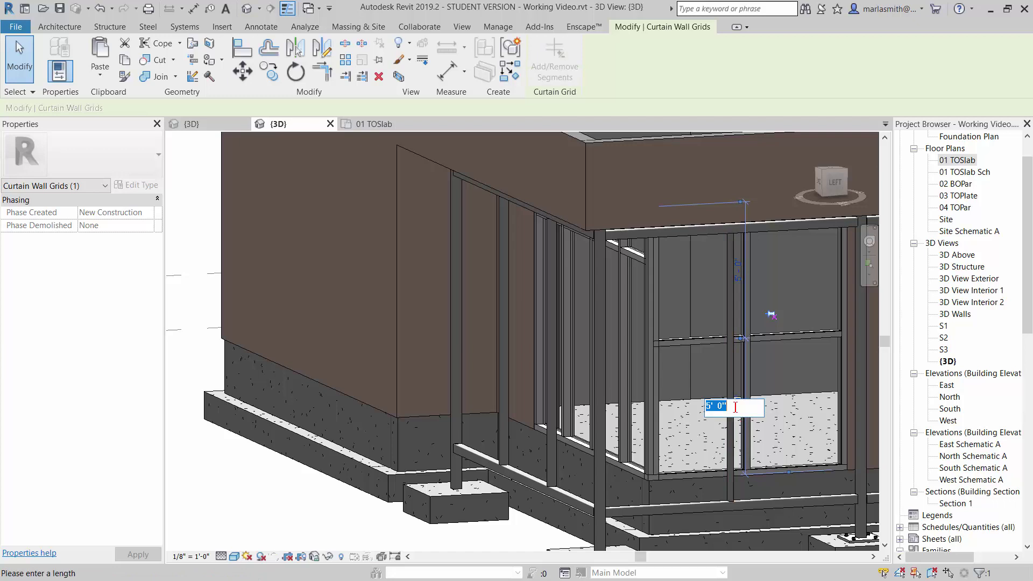
text(8)
key(Return)
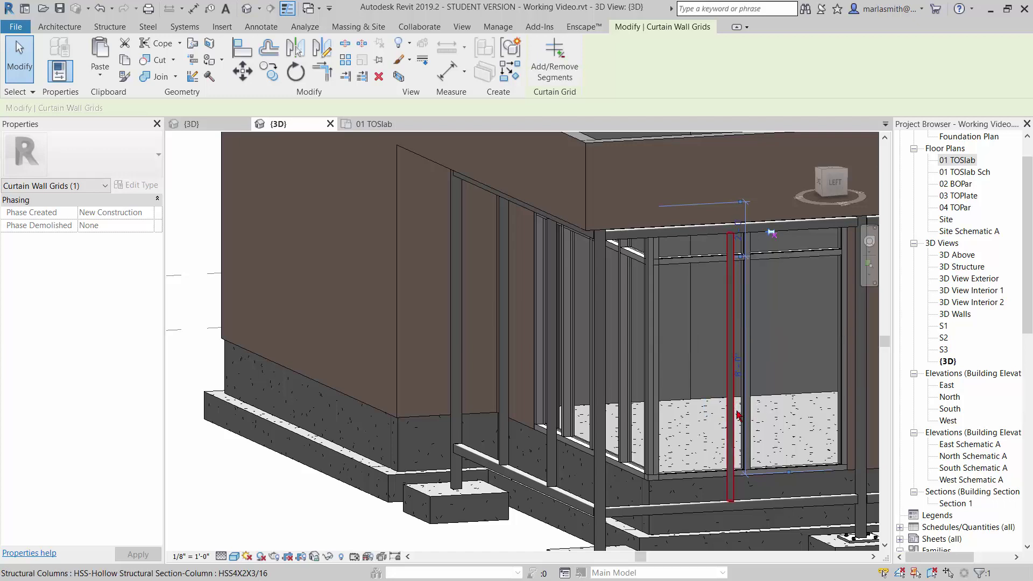
scroll(737, 414, down, 5)
click(728, 533)
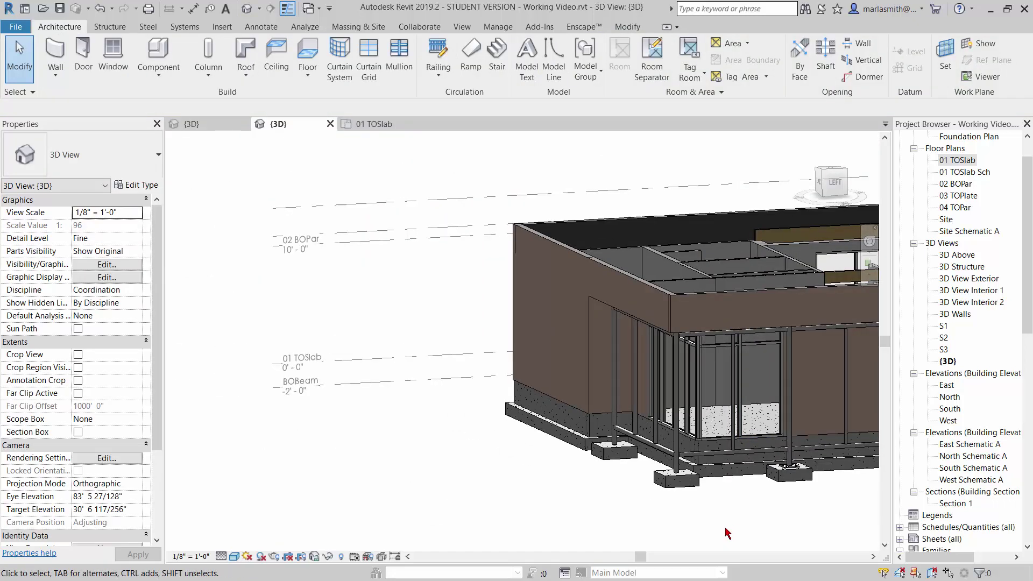